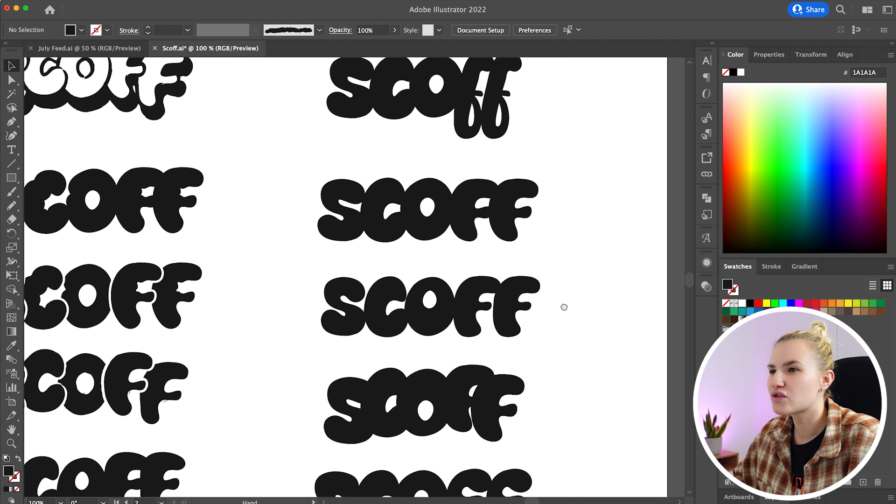
pyautogui.click(515, 264)
pyautogui.moveTo(597, 224); pyautogui.dragTo(327, 290)
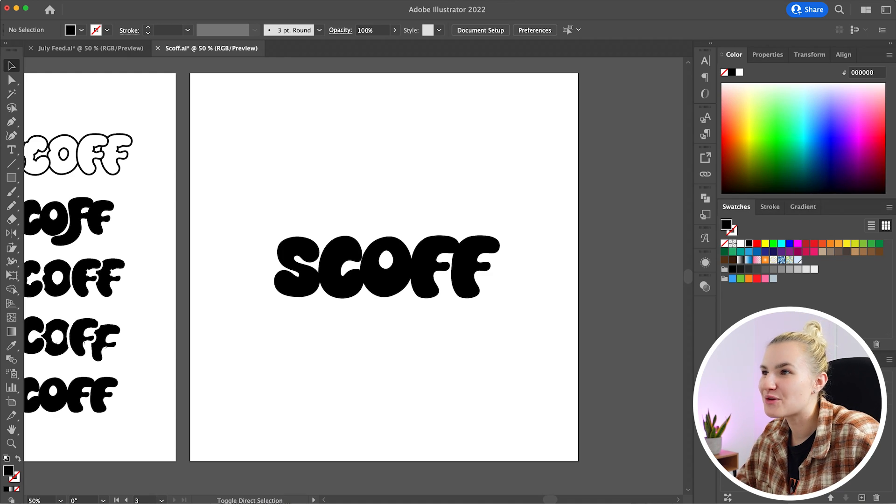
# Redraw the C's inner curve and upper terminal with the Pencil tool, opening the counter into a slimmer rounded hook.
pyautogui.click(357, 282)
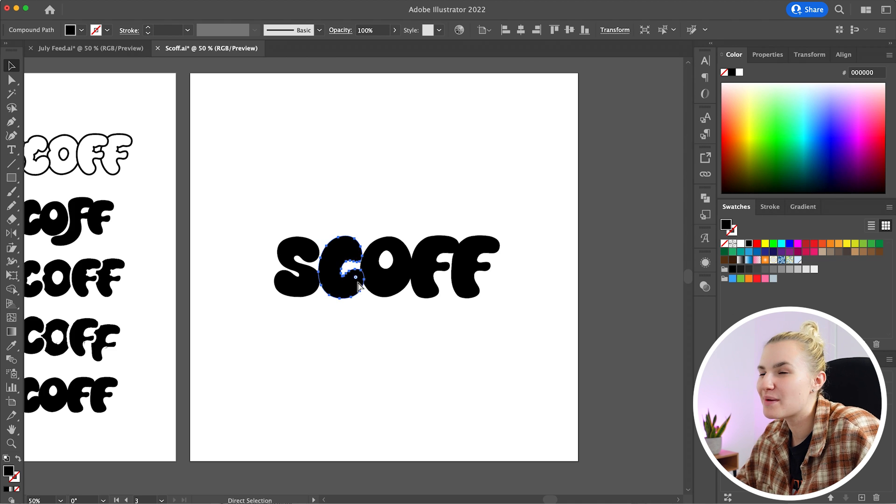
pyautogui.press('super+equal')
pyautogui.press('super+equal')
pyautogui.press('super+equal')
pyautogui.moveTo(358, 283); pyautogui.dragTo(286, 268)
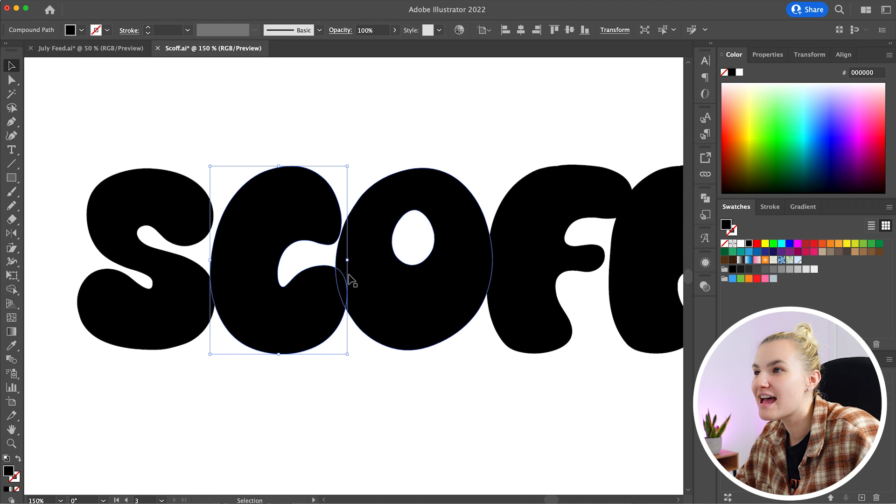
pyautogui.press('n')
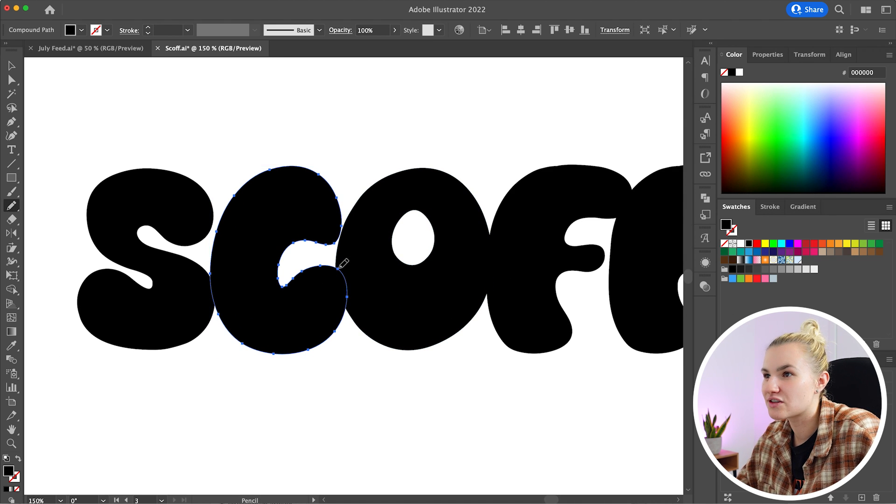
pyautogui.press('super+equal')
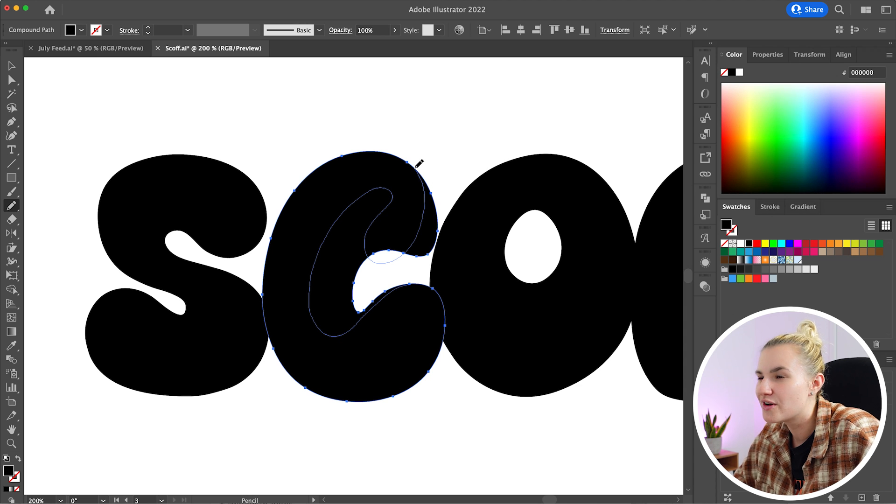
pyautogui.moveTo(419, 163); pyautogui.dragTo(407, 175)
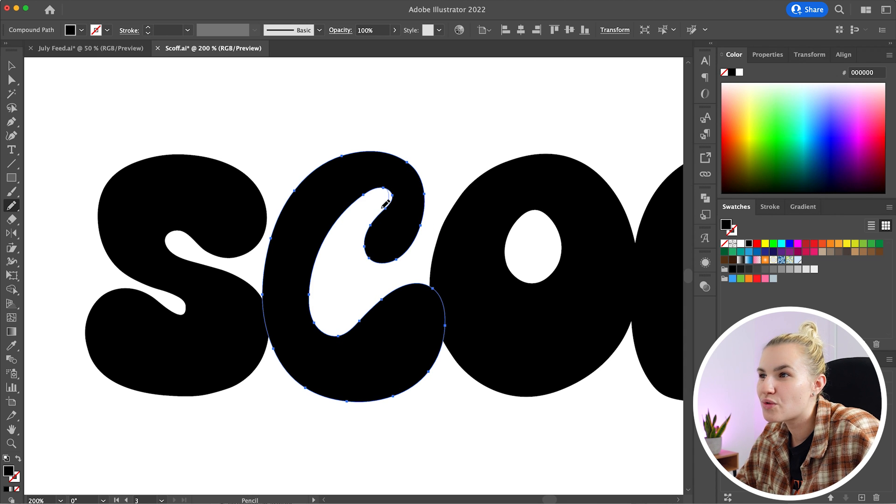
pyautogui.moveTo(424, 225); pyautogui.dragTo(426, 226)
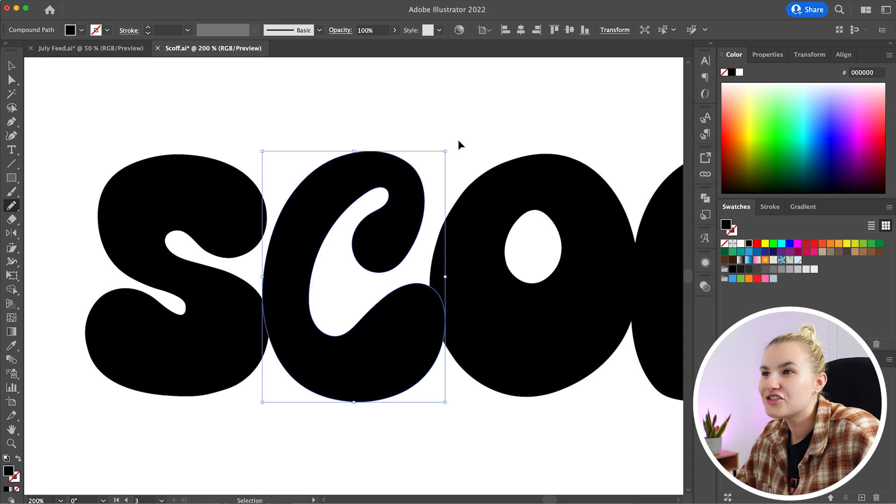
# Redraw the C's lower arm with the Pencil tool as a long tail sweeping up over the O's left side.
pyautogui.press('super+shift+a')
pyautogui.hscroll(5, 464, 135)
pyautogui.keyDown('super'); pyautogui.click(255, 374); pyautogui.keyUp('super')
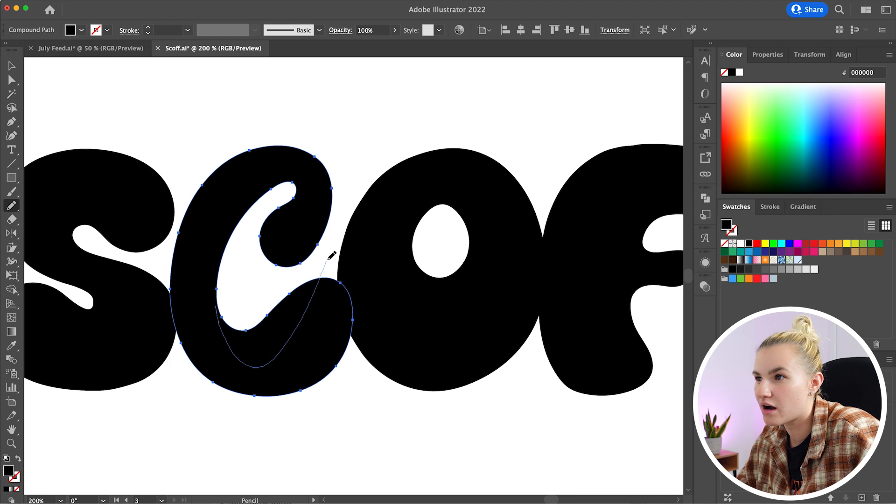
pyautogui.moveTo(349, 222)
pyautogui.mouseDown()
pyautogui.moveTo(395, 255)
pyautogui.moveTo(377, 316)
pyautogui.moveTo(339, 367)
pyautogui.mouseUp()
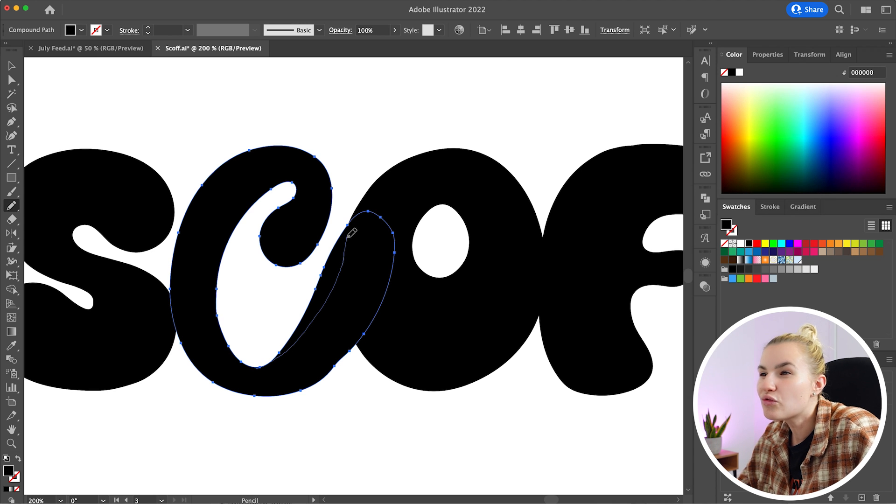
pyautogui.moveTo(370, 200)
pyautogui.mouseDown()
pyautogui.moveTo(391, 209)
pyautogui.moveTo(388, 286)
pyautogui.mouseUp()
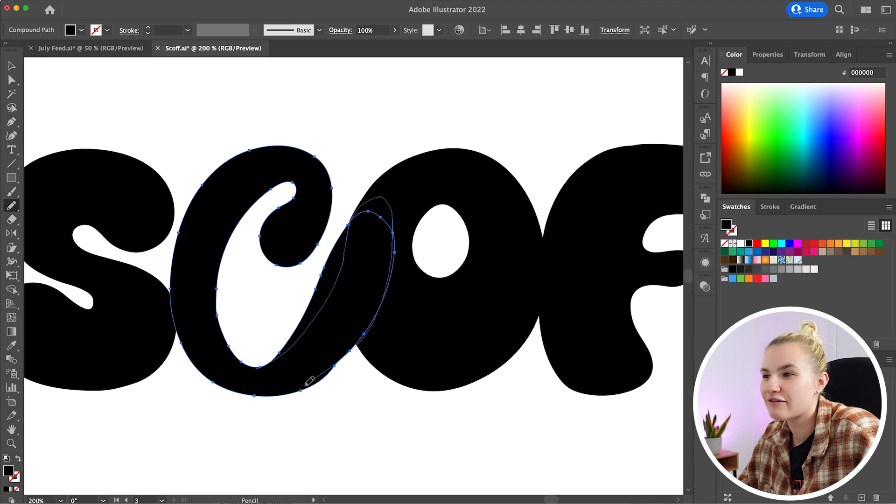
# Refine the outer edge of the C's tail from its base up to where it overlaps the O.
pyautogui.moveTo(307, 385); pyautogui.dragTo(297, 389)
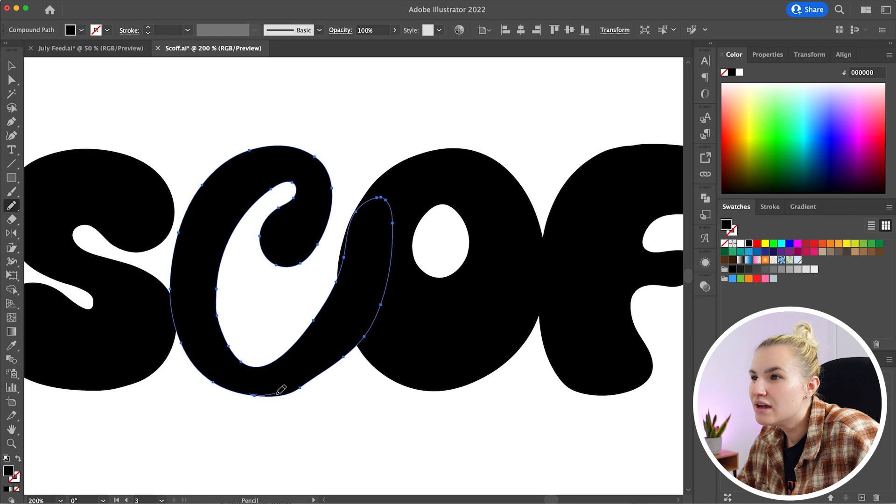
pyautogui.moveTo(369, 341); pyautogui.dragTo(367, 333)
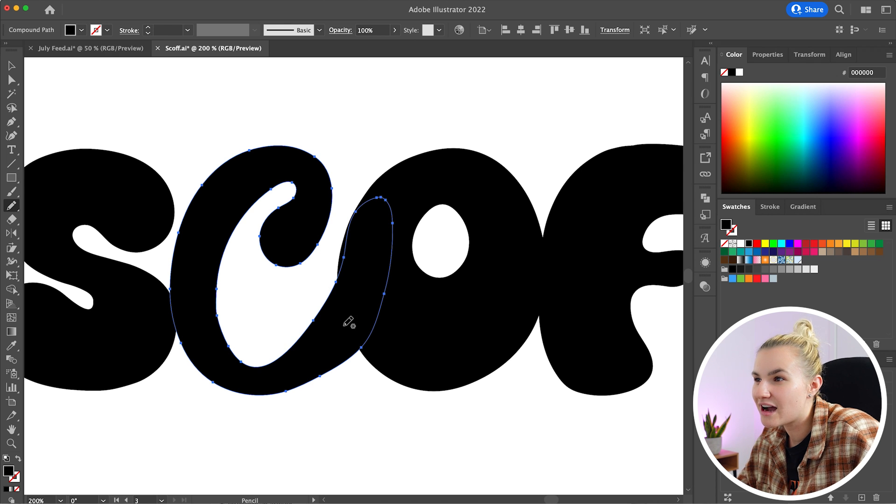
pyautogui.moveTo(380, 304); pyautogui.dragTo(275, 389)
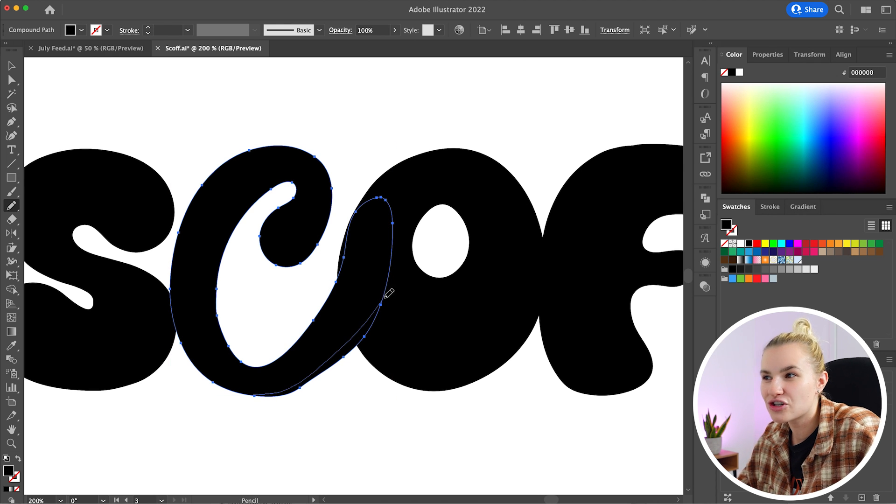
pyautogui.moveTo(394, 227); pyautogui.dragTo(392, 223)
# Smooth both sides and the tip of the C's tail so it narrows evenly as it rises over the O.
pyautogui.keyDown('super'); pyautogui.click(465, 468); pyautogui.keyUp('super')
pyautogui.keyDown('super'); pyautogui.click(311, 344); pyautogui.keyUp('super')
pyautogui.moveTo(312, 321); pyautogui.dragTo(343, 247)
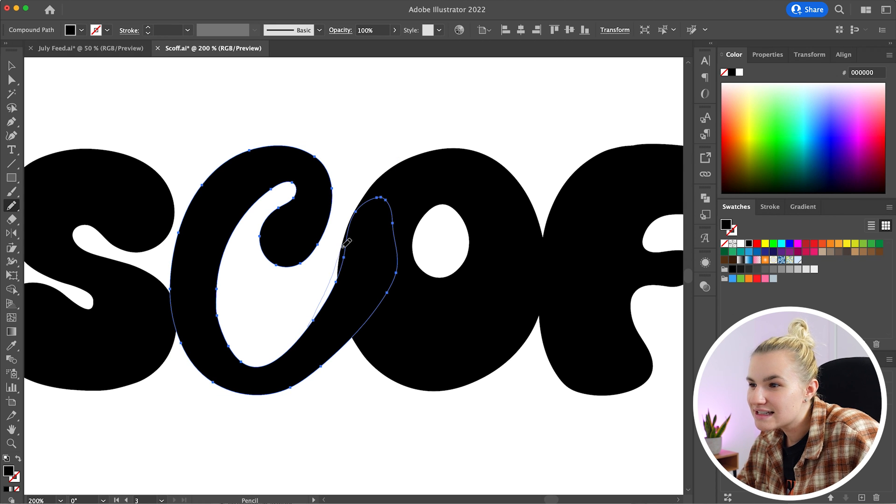
pyautogui.moveTo(359, 210); pyautogui.dragTo(364, 225)
pyautogui.moveTo(323, 366); pyautogui.dragTo(390, 250)
pyautogui.moveTo(391, 208); pyautogui.dragTo(386, 200)
pyautogui.keyDown('super'); pyautogui.click(530, 460); pyautogui.keyUp('super')
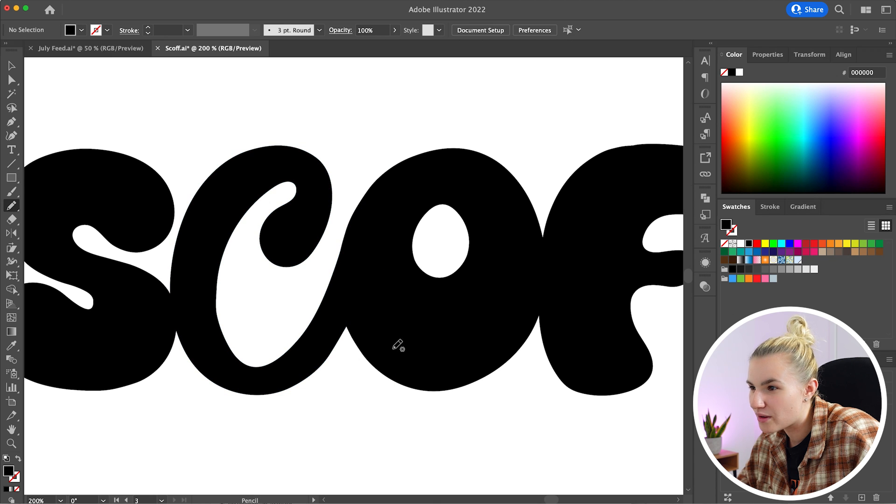
# Raise and round the bottom of the C's inner counter with the Pencil tool to thicken its base.
pyautogui.keyDown('super'); pyautogui.click(294, 378); pyautogui.keyUp('super')
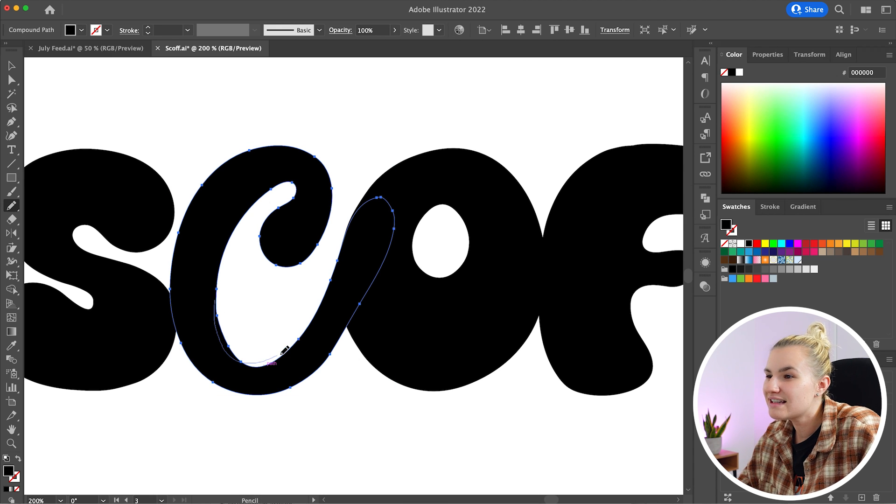
pyautogui.moveTo(285, 350); pyautogui.dragTo(304, 336)
pyautogui.keyDown('super'); pyautogui.click(425, 431); pyautogui.keyUp('super')
pyautogui.keyDown('super'); pyautogui.click(216, 302); pyautogui.keyUp('super')
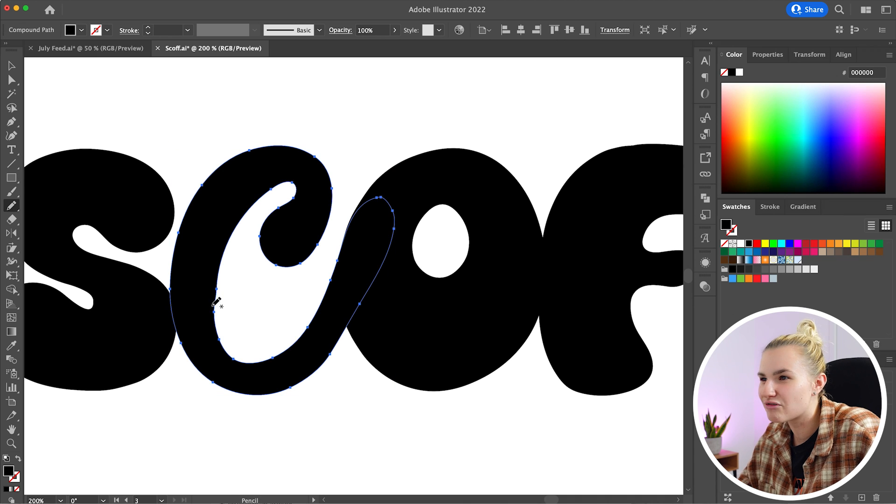
pyautogui.keyDown('super'); pyautogui.click(374, 411); pyautogui.keyUp('super')
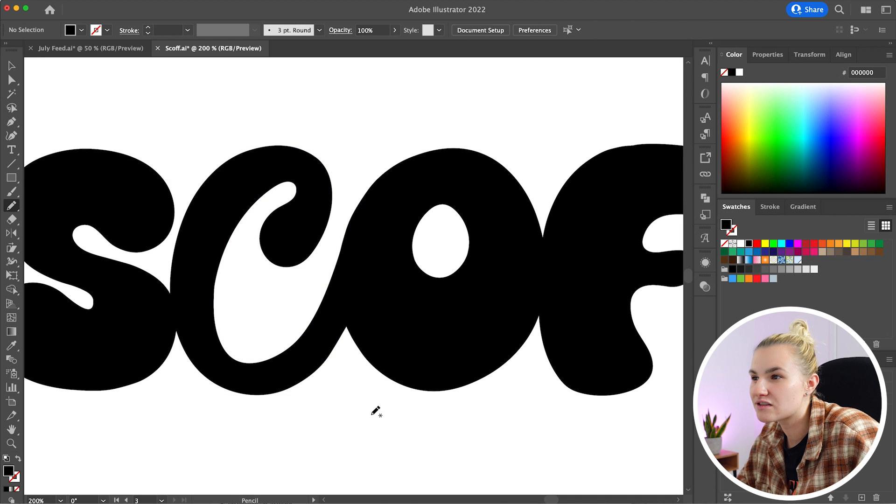
# Erase a diagonal gap through the O from its counter to its lower-left edge.
pyautogui.hscroll(2, 374, 411)
pyautogui.keyDown('super'); pyautogui.click(380, 355); pyautogui.keyUp('super')
pyautogui.hscroll(4, 379, 352)
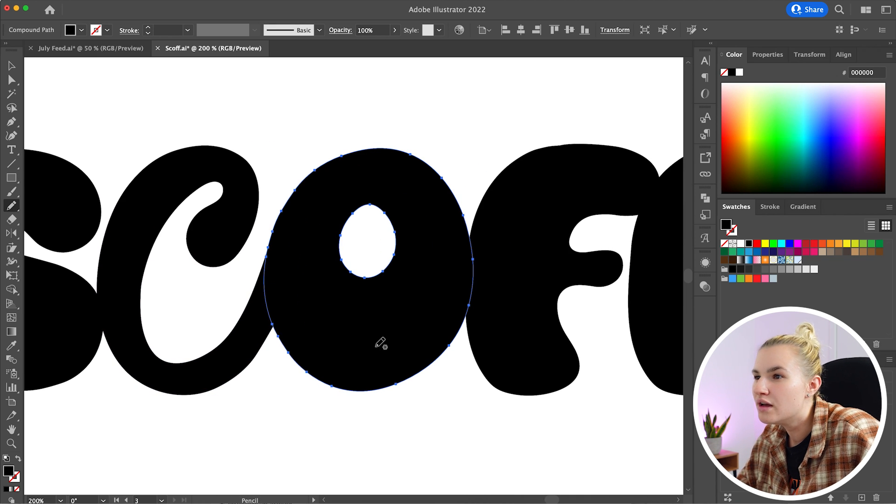
pyautogui.hotkey('shift', 'e')
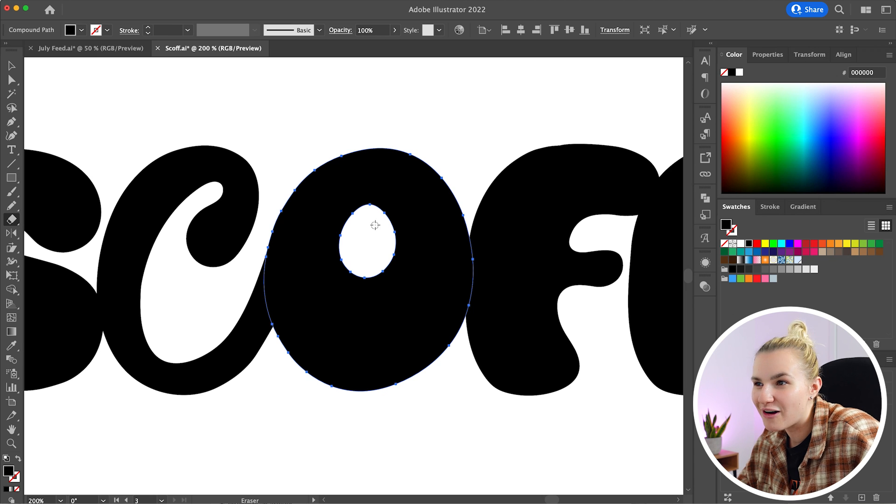
pyautogui.moveTo(348, 230); pyautogui.dragTo(275, 329)
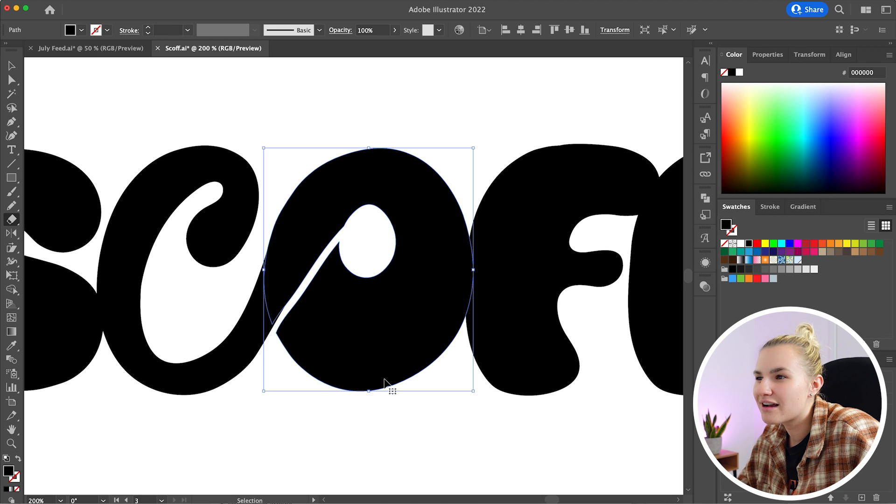
# Reshape the cut O with the Pencil tool, giving the lower part a rounded terminal and smoothing the diagonal stroke beside the gap.
pyautogui.press('n')
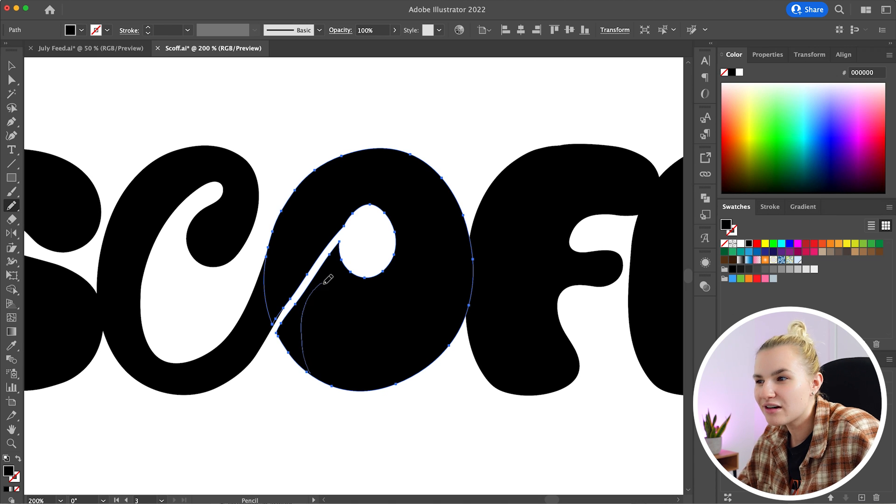
pyautogui.moveTo(398, 260); pyautogui.dragTo(397, 260)
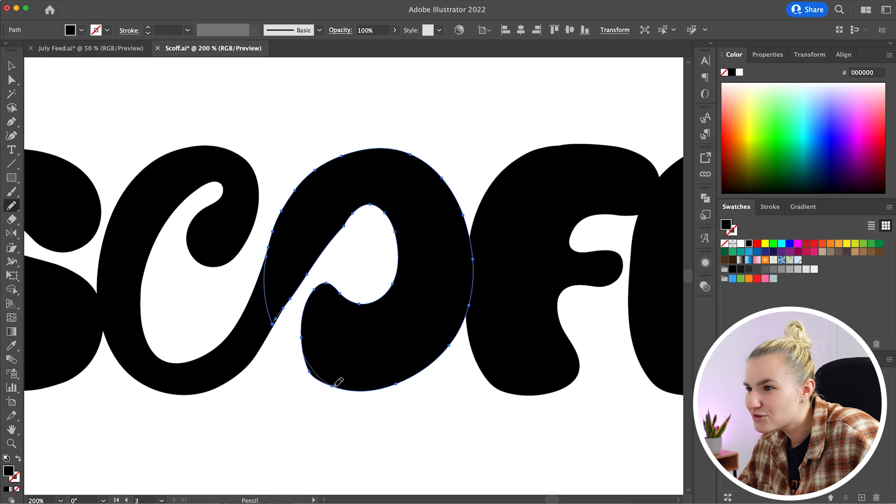
pyautogui.moveTo(339, 382); pyautogui.dragTo(340, 383)
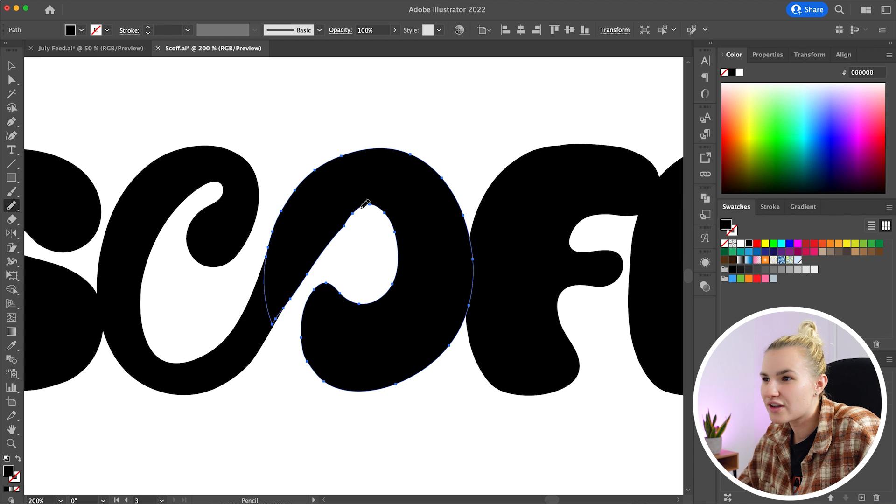
pyautogui.moveTo(272, 322); pyautogui.dragTo(273, 322)
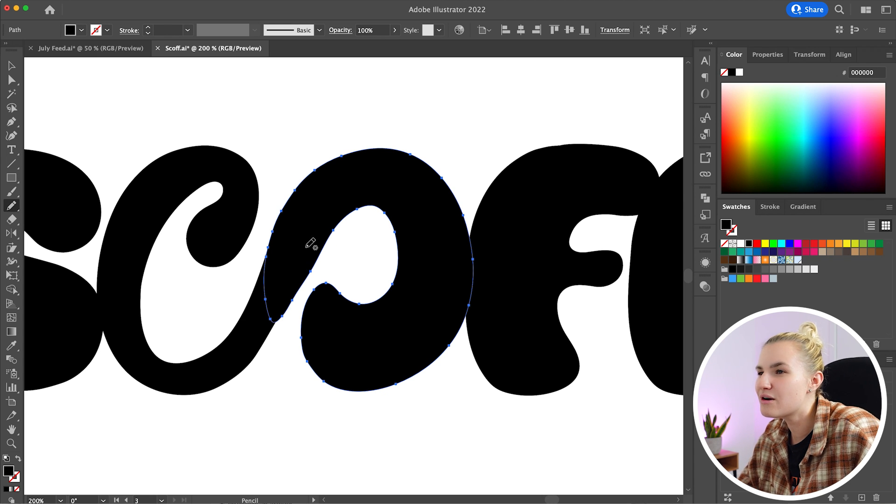
# Redraw the right edge of the C's tail to follow the O's diagonal stroke.
pyautogui.keyDown('super'); pyautogui.click(262, 344); pyautogui.keyUp('super')
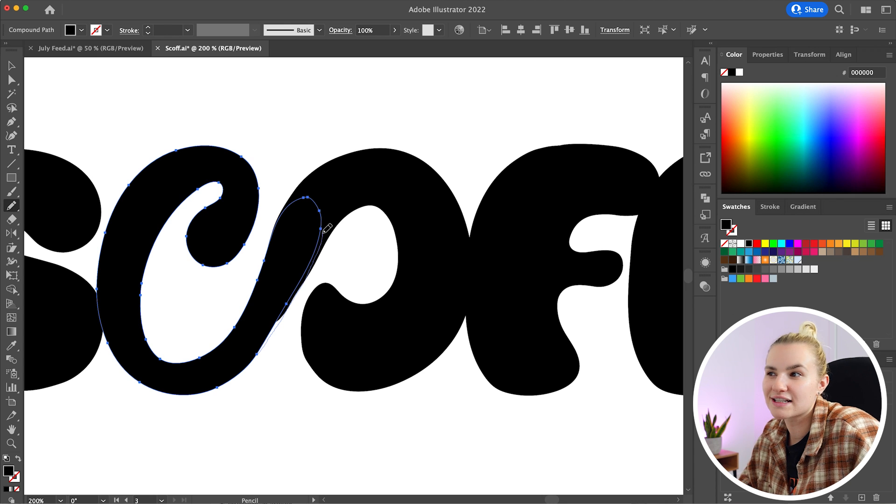
pyautogui.keyDown('super'); pyautogui.click(462, 438); pyautogui.keyUp('super')
pyautogui.hscroll(-3, 464, 431)
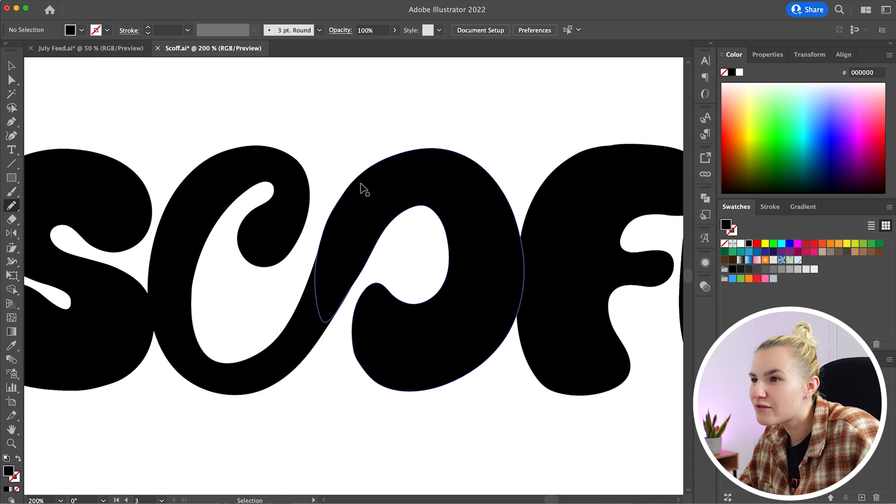
# Smooth the O's upper-left outer edge and the upper end of the C's tail where the two letters overlap.
pyautogui.keyDown('super'); pyautogui.click(348, 202); pyautogui.keyUp('super')
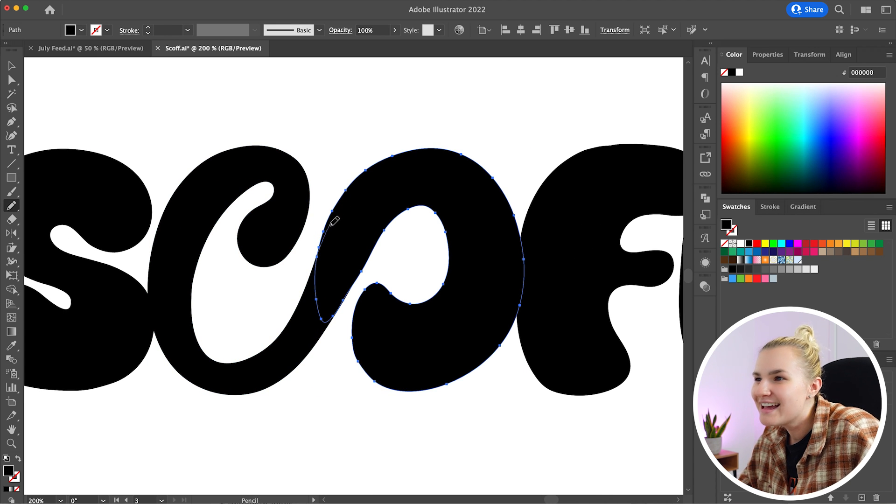
pyautogui.moveTo(358, 181); pyautogui.dragTo(360, 178)
pyautogui.keyDown('super'); pyautogui.click(362, 150); pyautogui.keyUp('super')
pyautogui.keyDown('super'); pyautogui.click(322, 261); pyautogui.keyUp('super')
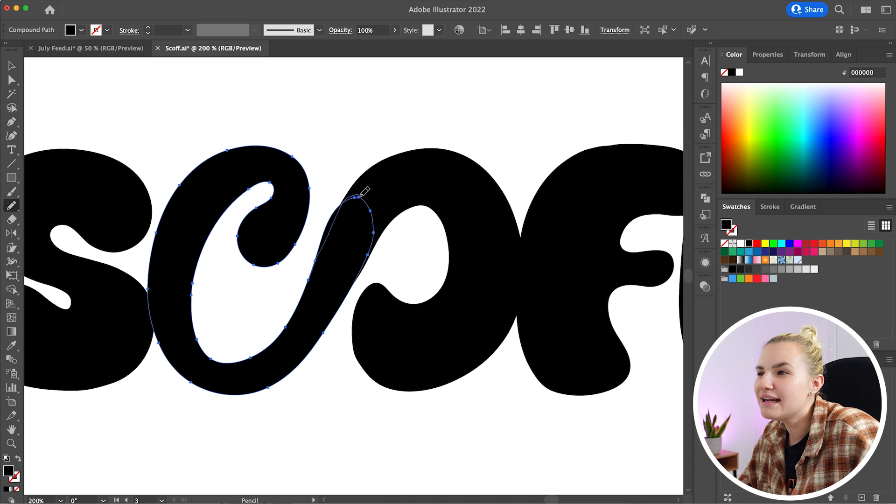
pyautogui.keyDown('super'); pyautogui.click(546, 432); pyautogui.keyUp('super')
# Blend the top of the C's tail into the O's shoulder and soften the top of the O's rounded terminal.
pyautogui.hscroll(4, 552, 441)
pyautogui.keyDown('super'); pyautogui.click(254, 237); pyautogui.keyUp('super')
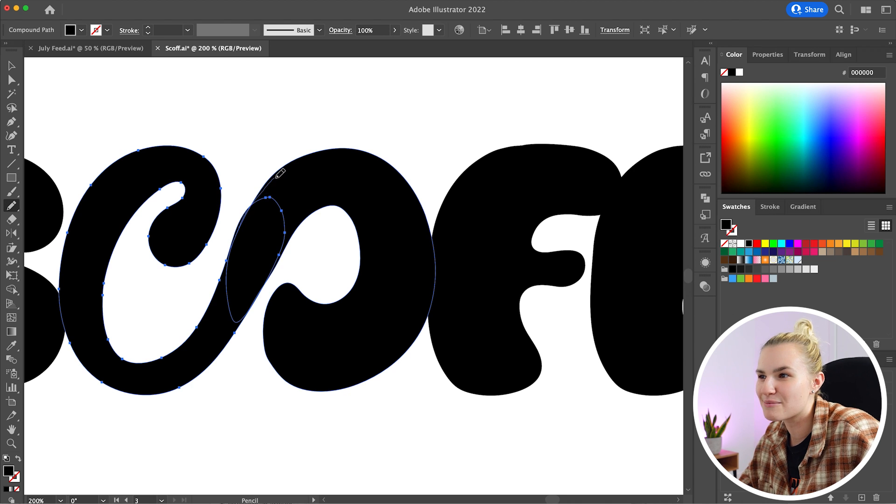
pyautogui.moveTo(275, 179); pyautogui.dragTo(295, 179)
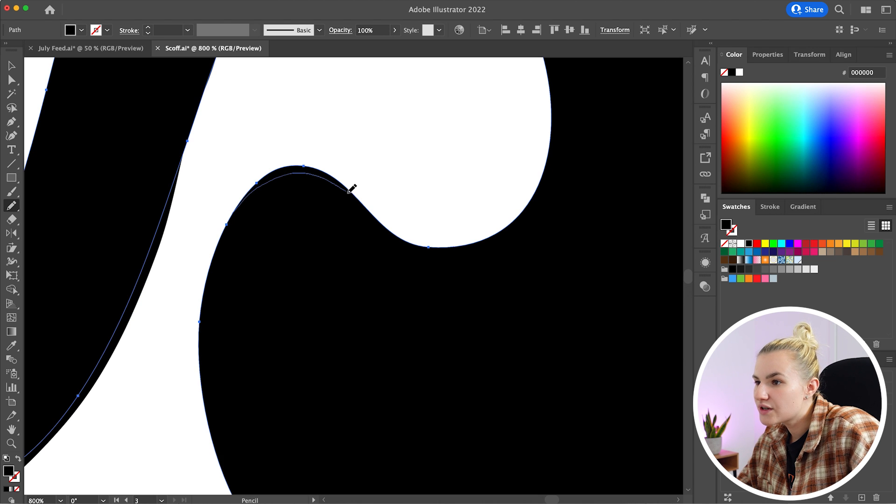
pyautogui.moveTo(352, 189); pyautogui.dragTo(355, 192)
pyautogui.keyDown('super'); pyautogui.click(397, 172); pyautogui.keyUp('super')
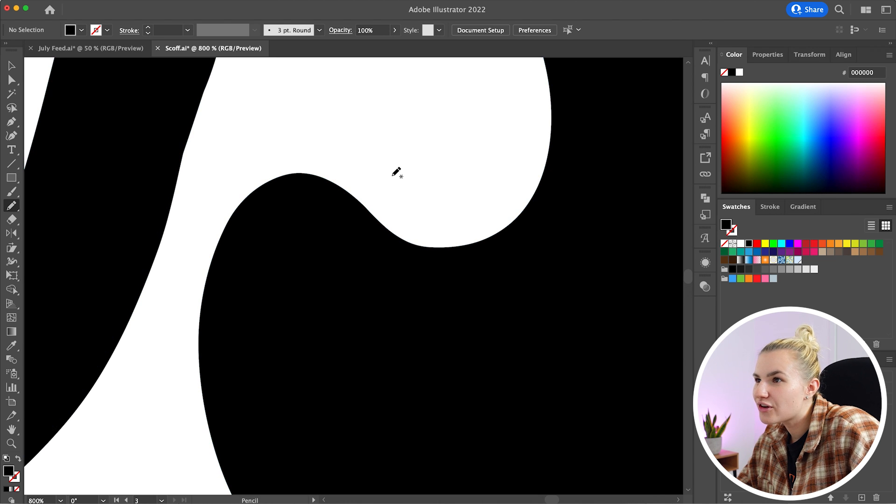
# Merge the C, the O and their overlapping connecting stroke into one shape using the Pathfinder Unite operation.
pyautogui.press('super+minus')
pyautogui.press('super+minus')
pyautogui.scroll(3, 94, 76)
pyautogui.press('v')
pyautogui.moveTo(192, 117); pyautogui.dragTo(427, 365)
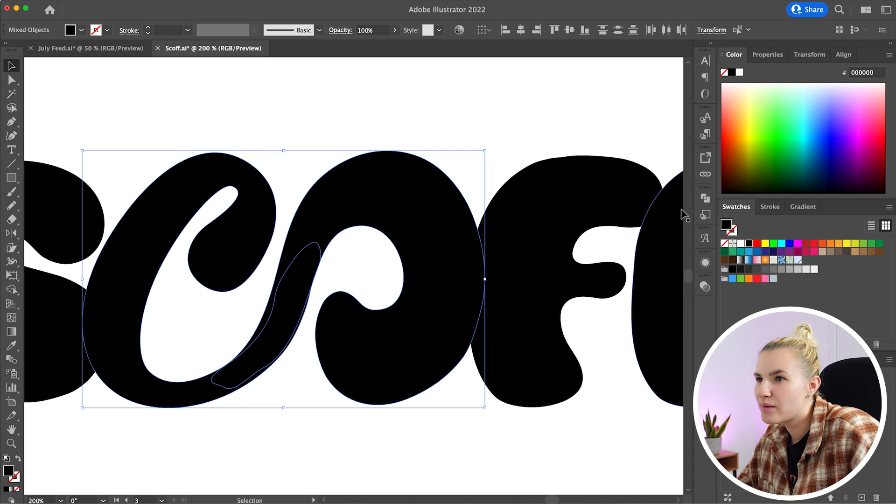
pyautogui.click(706, 201)
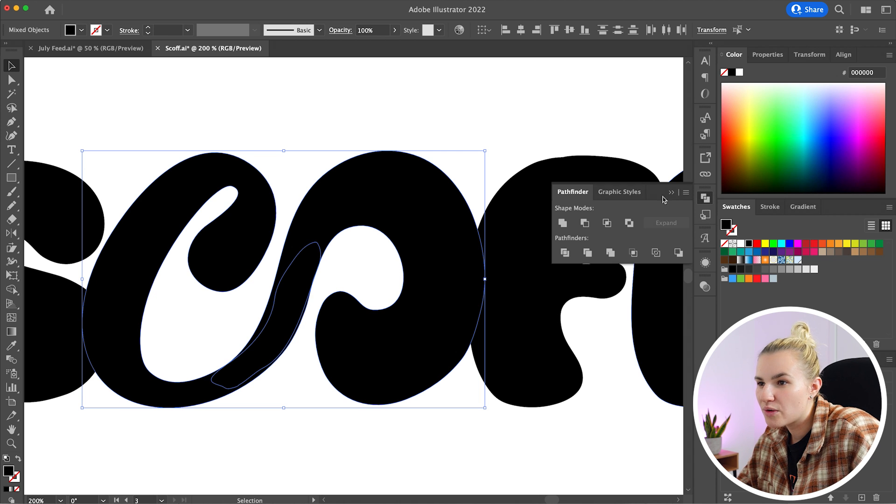
pyautogui.click(563, 223)
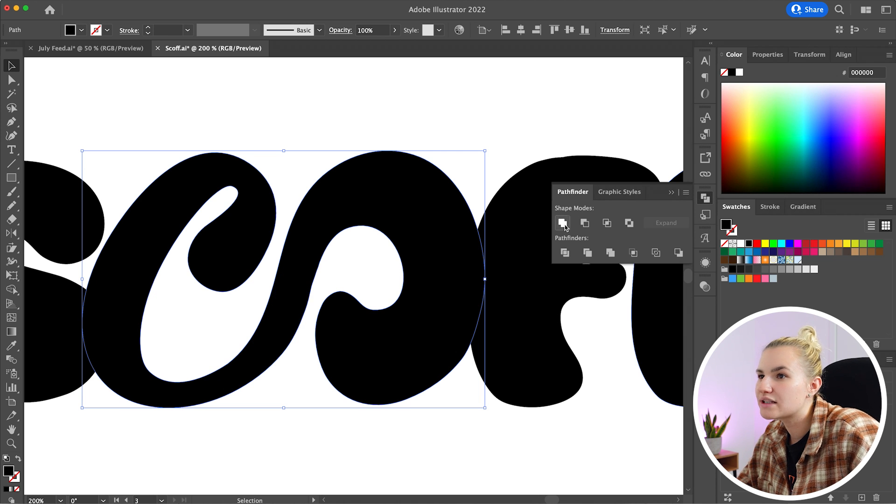
# Smooth the merged CO shape along the C's inner terminal, the connecting stroke and the O's inner curve with the Smooth tool.
pyautogui.hscroll(-2, 240, 183)
pyautogui.click(669, 193)
pyautogui.moveTo(12, 205)
pyautogui.mouseDown()
pyautogui.moveTo(47, 218)
pyautogui.moveTo(47, 233)
pyautogui.mouseUp()
pyautogui.moveTo(226, 220)
pyautogui.mouseDown()
pyautogui.moveTo(180, 296)
pyautogui.moveTo(175, 369)
pyautogui.moveTo(240, 371)
pyautogui.moveTo(312, 279)
pyautogui.mouseUp()
pyautogui.moveTo(367, 280)
pyautogui.mouseDown()
pyautogui.moveTo(341, 300)
pyautogui.moveTo(414, 296)
pyautogui.moveTo(417, 256)
pyautogui.mouseUp()
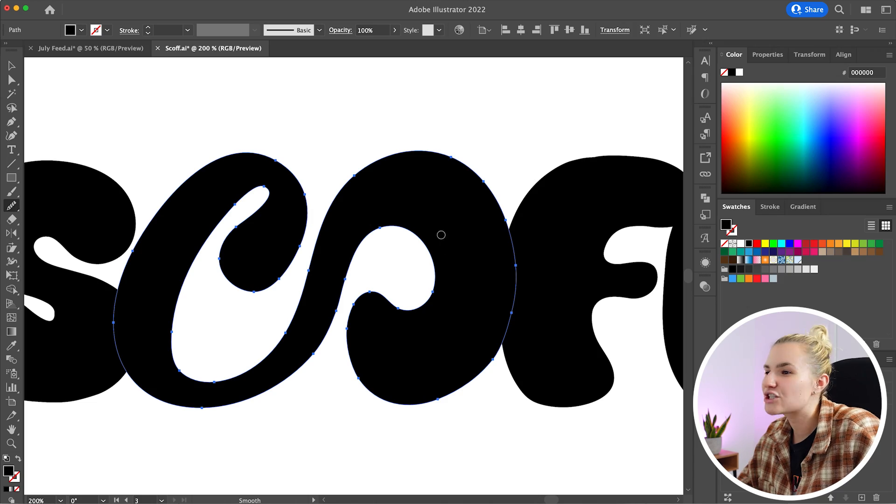
pyautogui.press('v')
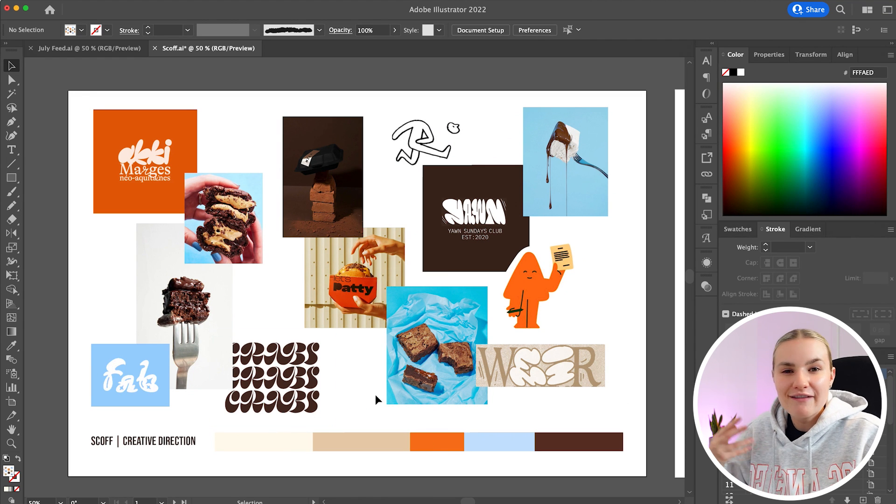
# Examine the creative direction board's colour palette and the grid of SCOFF logo colour variations.
pyautogui.moveTo(614, 416); pyautogui.dragTo(252, 466)
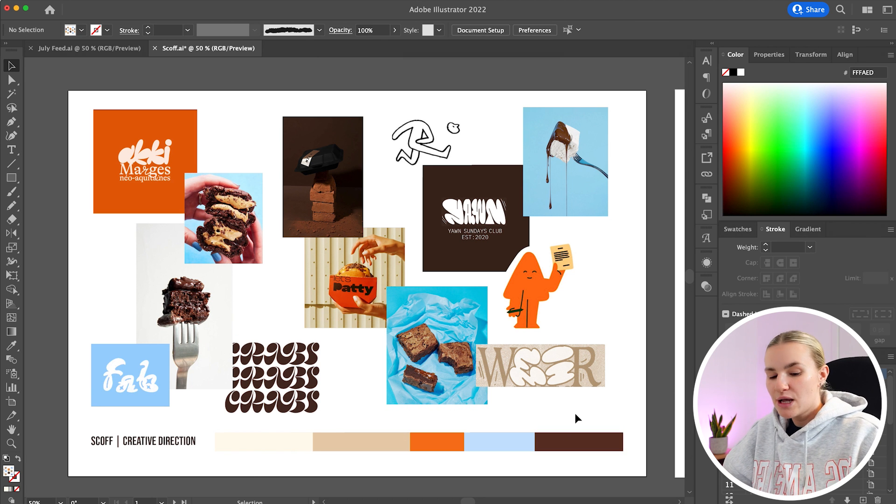
pyautogui.press('super+equal')
pyautogui.moveTo(621, 446); pyautogui.dragTo(603, 378)
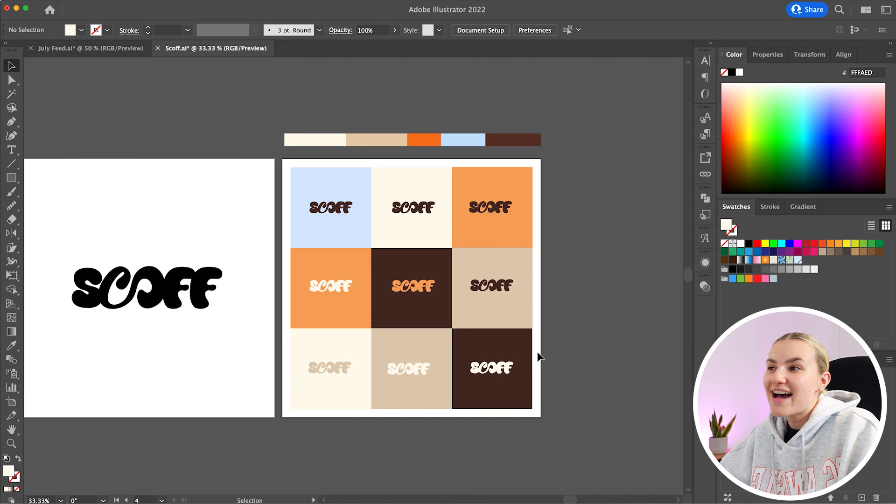
pyautogui.press('super+equal')
pyautogui.press('super+equal')
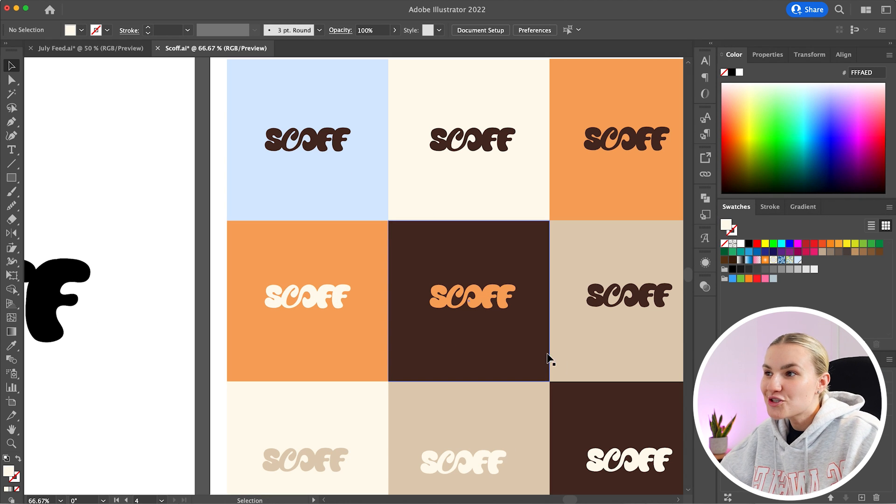
pyautogui.moveTo(651, 374); pyautogui.dragTo(579, 355)
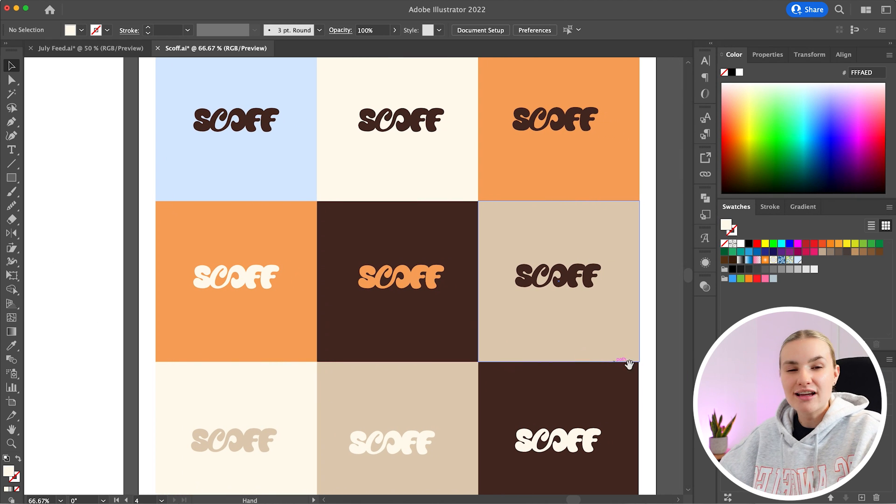
pyautogui.press('super+minus')
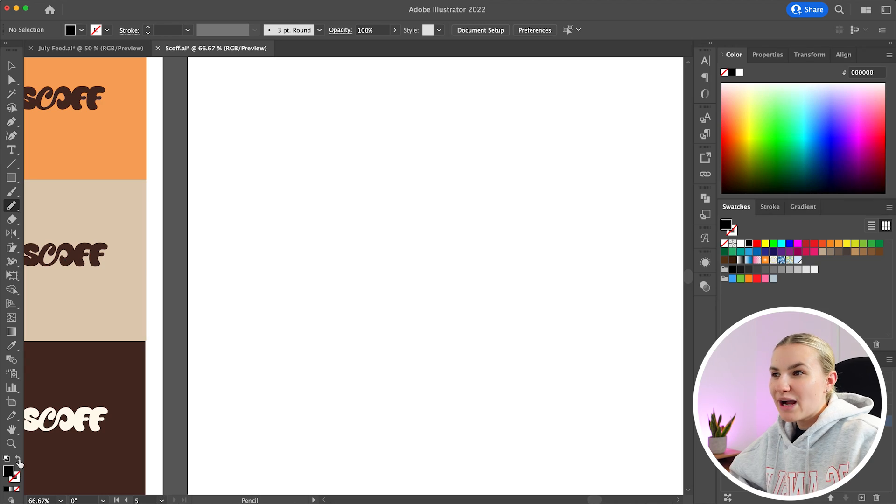
# Draw a closed peanut-shaped mouth outline with a black stroke and no fill using the Pencil tool, and widen its right lobe.
pyautogui.click(18, 460)
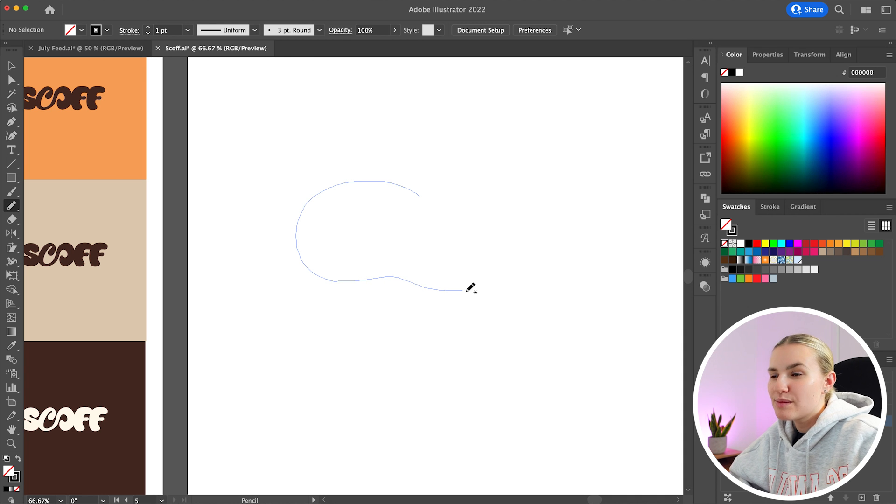
pyautogui.moveTo(526, 268)
pyautogui.mouseDown()
pyautogui.moveTo(533, 228)
pyautogui.moveTo(507, 190)
pyautogui.mouseUp()
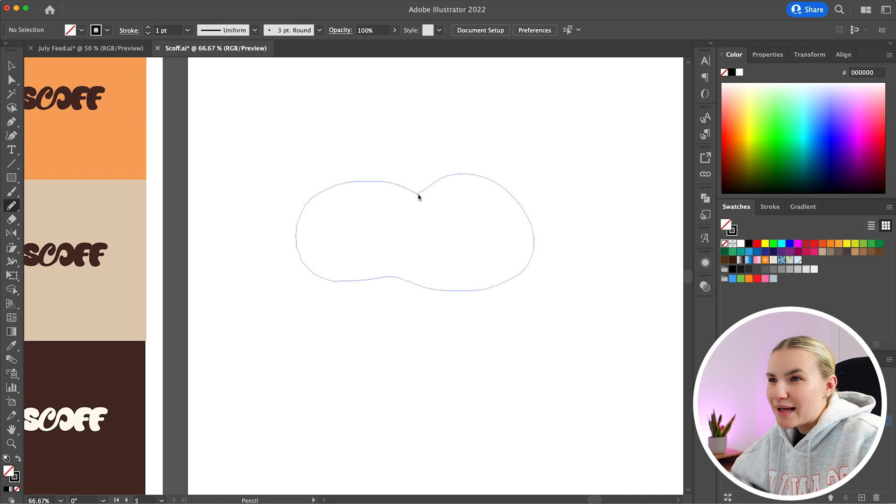
pyautogui.moveTo(418, 196); pyautogui.dragTo(402, 187)
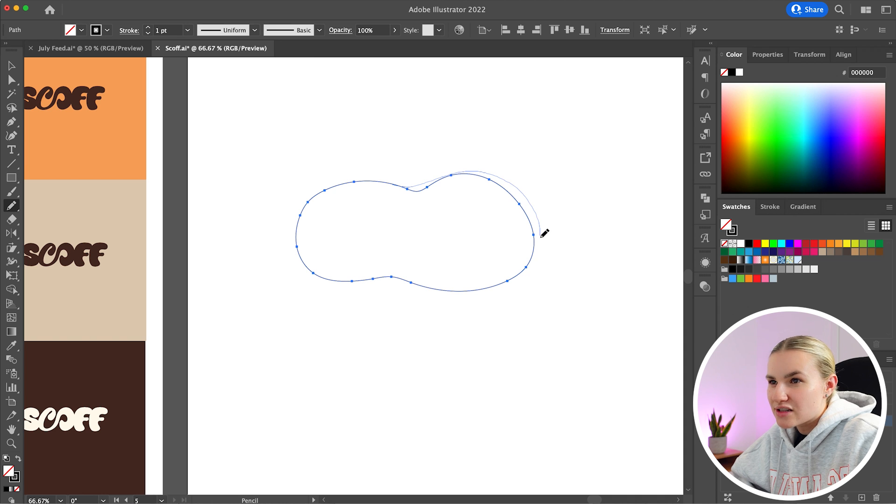
pyautogui.moveTo(541, 237); pyautogui.dragTo(524, 271)
# Set the mouth outline's stroke to 60 pt and redraw its left lobe wider.
pyautogui.click(188, 31)
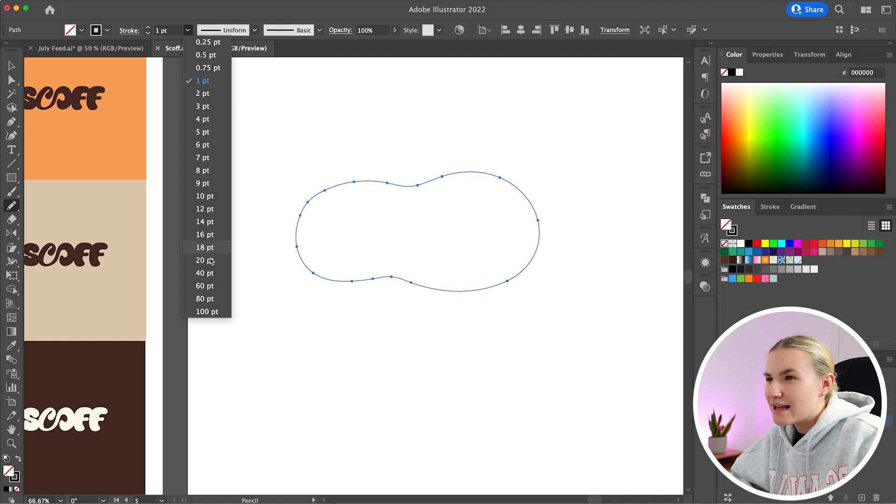
pyautogui.click(225, 278)
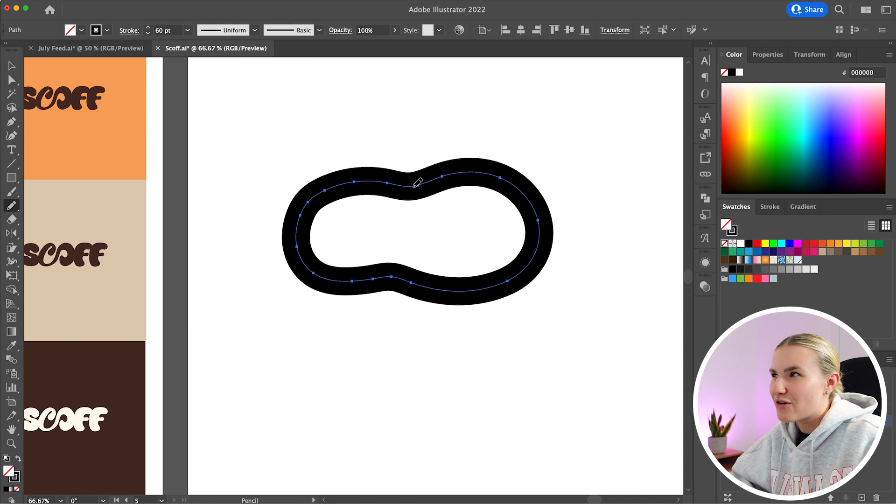
pyautogui.moveTo(285, 208)
pyautogui.mouseDown()
pyautogui.moveTo(288, 253)
pyautogui.moveTo(336, 284)
pyautogui.mouseUp()
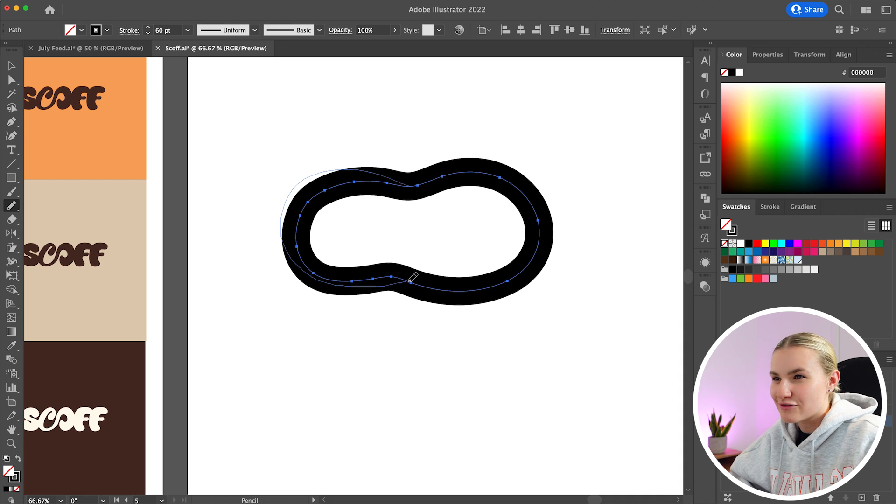
pyautogui.moveTo(473, 286); pyautogui.dragTo(476, 286)
pyautogui.keyDown('super'); pyautogui.click(606, 205); pyautogui.keyUp('super')
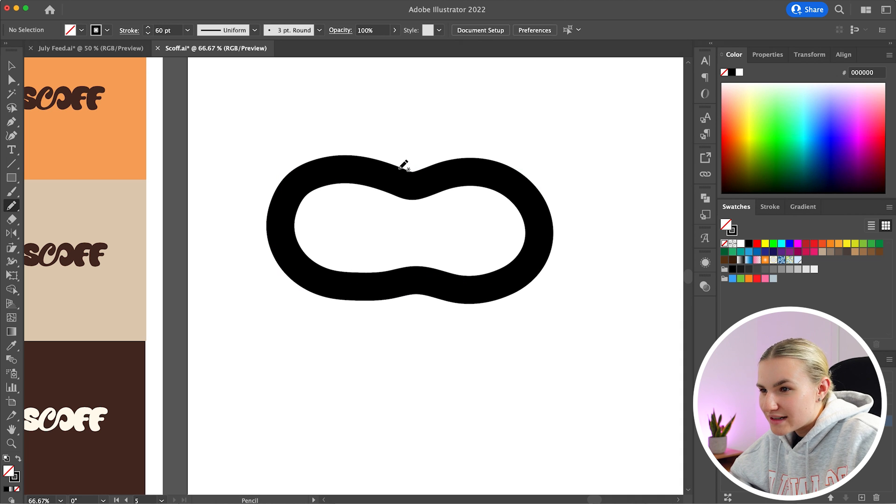
# Redraw the mouth outline's right lobe higher and rounder, and smooth its lower edge up to the right side.
pyautogui.keyDown('super'); pyautogui.click(433, 184); pyautogui.keyUp('super')
pyautogui.moveTo(490, 159)
pyautogui.mouseDown()
pyautogui.moveTo(532, 173)
pyautogui.moveTo(551, 227)
pyautogui.mouseUp()
pyautogui.moveTo(514, 275); pyautogui.dragTo(508, 281)
pyautogui.keyDown('super'); pyautogui.click(593, 231); pyautogui.keyUp('super')
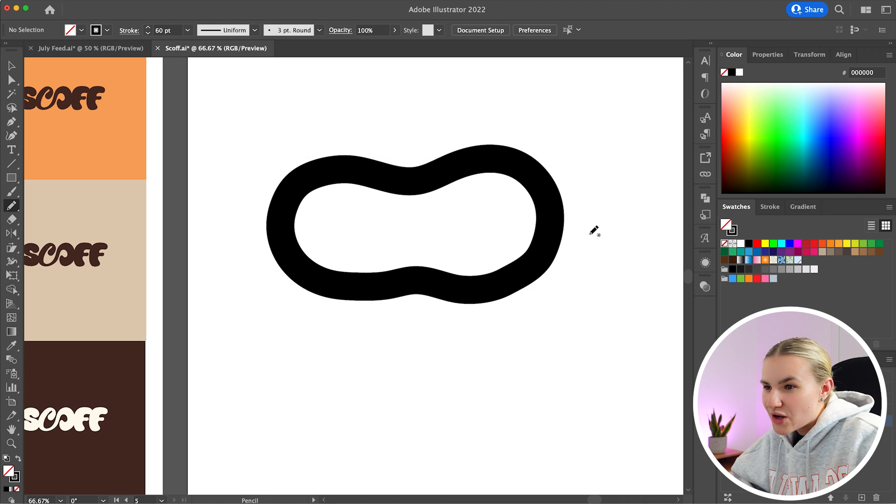
pyautogui.moveTo(418, 286)
pyautogui.mouseDown()
pyautogui.moveTo(512, 287)
pyautogui.moveTo(541, 260)
pyautogui.mouseUp()
pyautogui.keyDown('super'); pyautogui.click(596, 301); pyautogui.keyUp('super')
# Move the mouth outline slightly down and to the right, and reduce its stroke weight to 53 pt.
pyautogui.keyDown('super'); pyautogui.click(516, 163); pyautogui.keyUp('super')
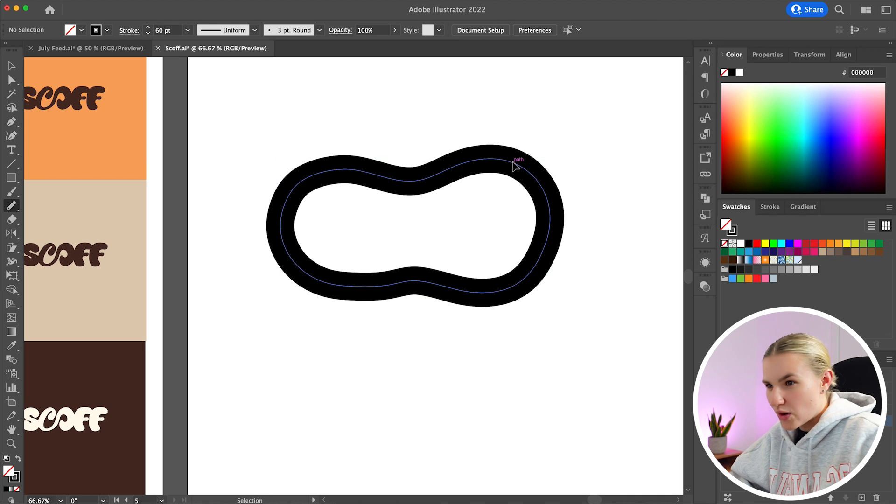
pyautogui.moveTo(516, 164); pyautogui.dragTo(547, 189)
pyautogui.click(149, 33)
pyautogui.click(148, 33)
pyautogui.click(148, 33)
pyautogui.click(148, 33)
pyautogui.click(149, 33)
pyautogui.click(148, 33)
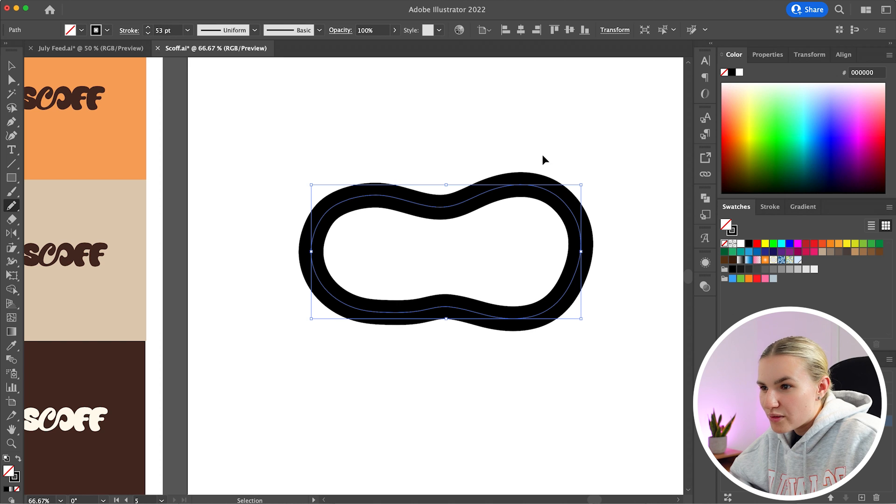
pyautogui.keyDown('super'); pyautogui.click(543, 157); pyautogui.keyUp('super')
# Draw a shape filling the mouth's interior, colour it light grey CCCCCC and place it behind the black outline.
pyautogui.hscroll(3, 546, 154)
pyautogui.hscroll(-3, 547, 152)
pyautogui.moveTo(365, 173)
pyautogui.mouseDown()
pyautogui.moveTo(325, 170)
pyautogui.moveTo(287, 195)
pyautogui.moveTo(283, 243)
pyautogui.moveTo(343, 285)
pyautogui.moveTo(492, 289)
pyautogui.moveTo(529, 258)
pyautogui.moveTo(538, 219)
pyautogui.moveTo(526, 176)
pyautogui.moveTo(468, 164)
pyautogui.moveTo(392, 179)
pyautogui.moveTo(365, 173)
pyautogui.mouseUp()
pyautogui.click(732, 230)
pyautogui.click(725, 244)
pyautogui.click(783, 270)
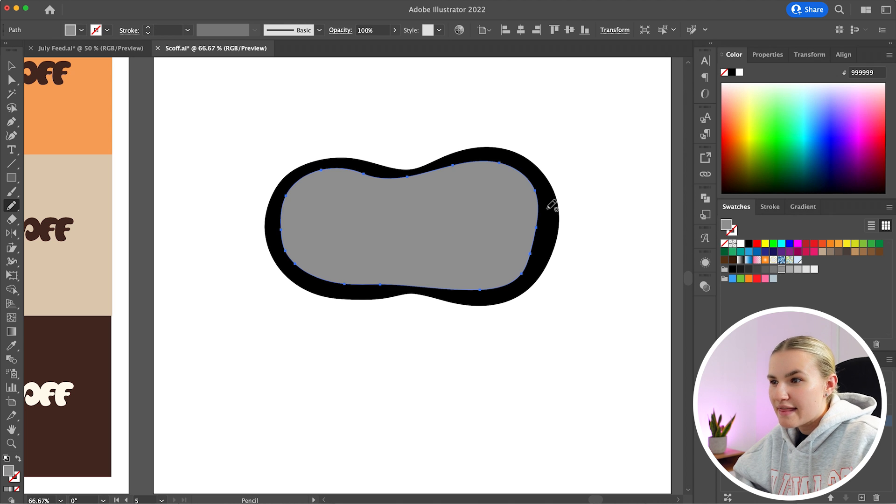
pyautogui.click(798, 270)
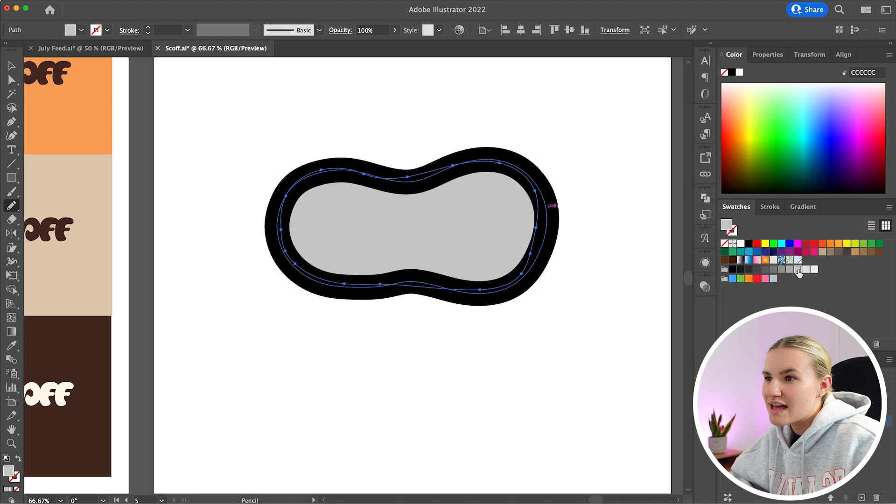
pyautogui.keyDown('super'); pyautogui.click(477, 123); pyautogui.keyUp('super')
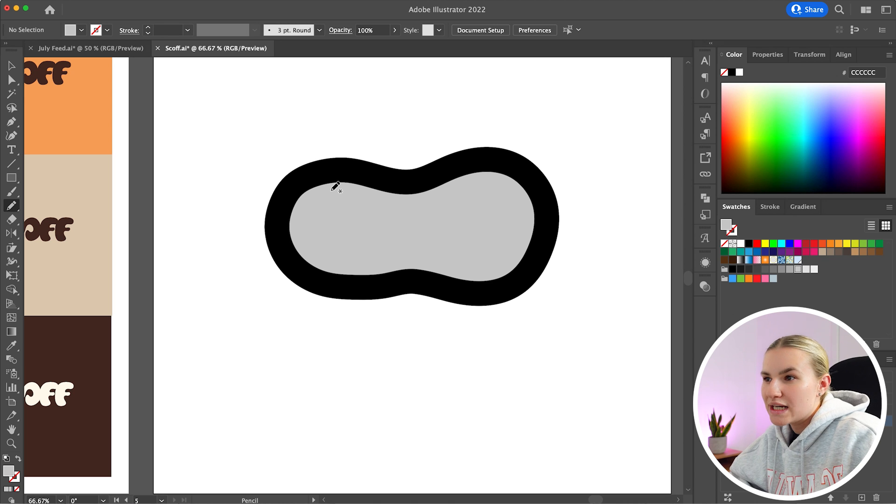
# Draw a white row of six rounded upper teeth and send it behind the mouth outline.
pyautogui.click(741, 243)
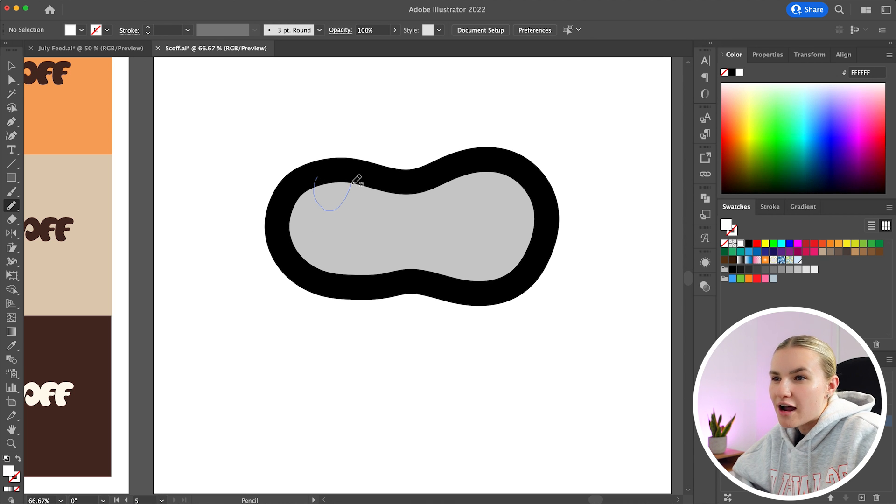
pyautogui.moveTo(403, 216)
pyautogui.mouseDown()
pyautogui.moveTo(423, 204)
pyautogui.moveTo(425, 190)
pyautogui.moveTo(430, 205)
pyautogui.moveTo(458, 205)
pyautogui.mouseUp()
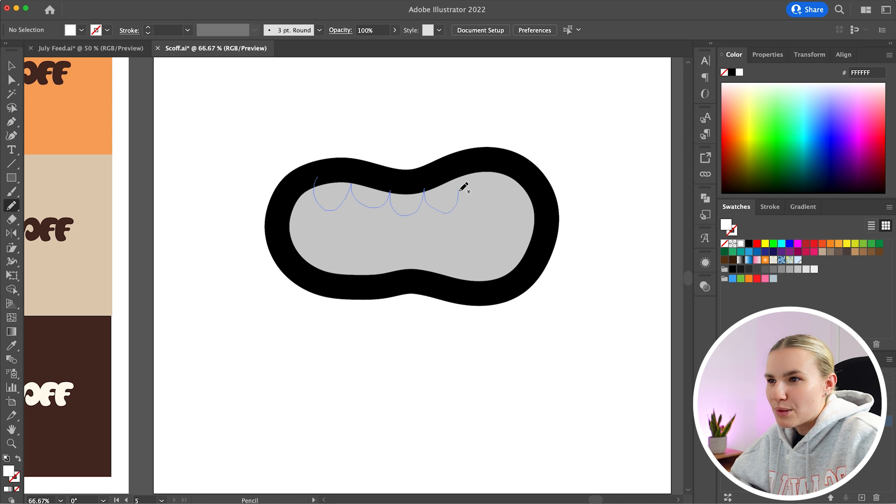
pyautogui.moveTo(520, 181)
pyautogui.mouseDown()
pyautogui.moveTo(410, 181)
pyautogui.moveTo(318, 178)
pyautogui.mouseUp()
pyautogui.press('super+bracketleft')
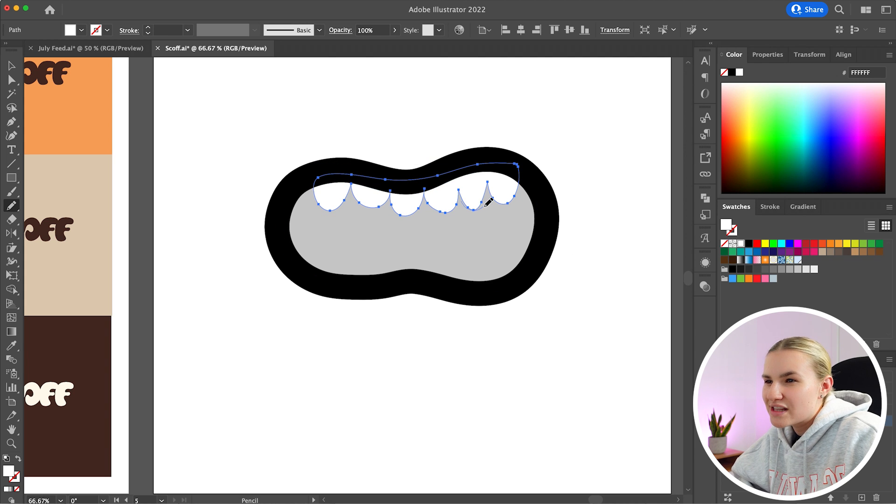
pyautogui.press('super+shift+a')
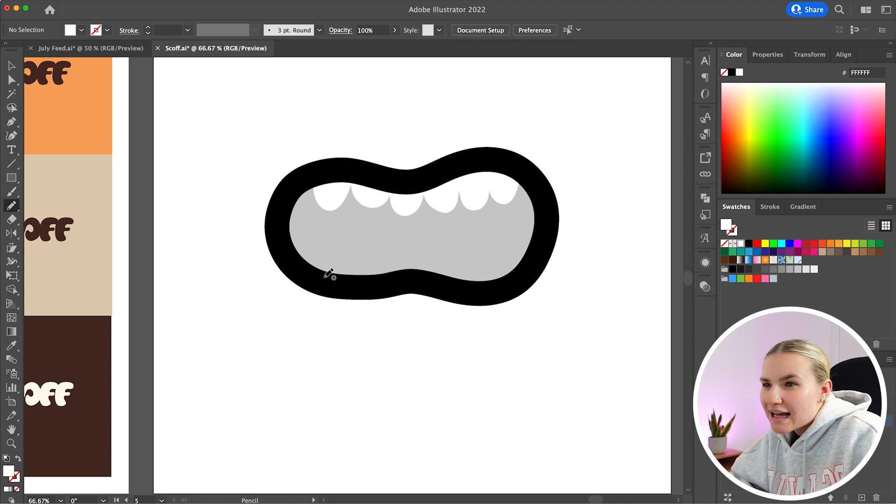
# Draw a white row of six rounded lower teeth and send it behind the mouth outline.
pyautogui.moveTo(324, 281); pyautogui.dragTo(318, 257)
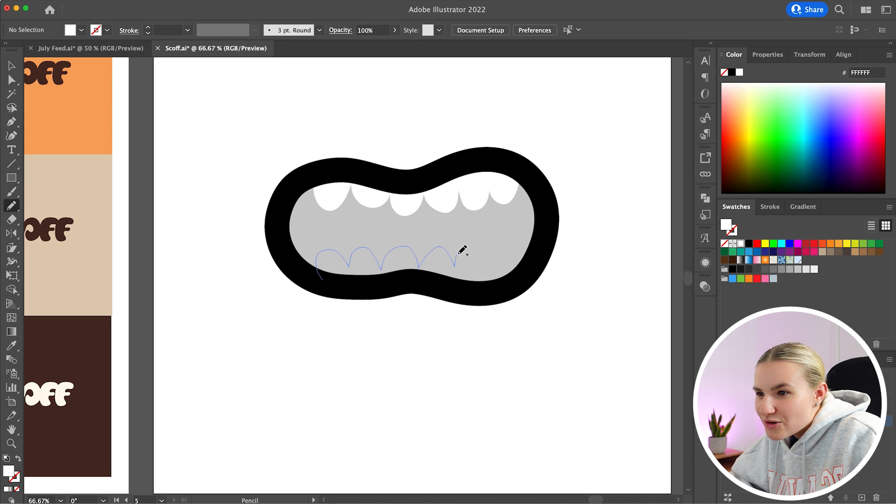
pyautogui.moveTo(511, 282)
pyautogui.mouseDown()
pyautogui.moveTo(322, 280)
pyautogui.moveTo(357, 281)
pyautogui.mouseUp()
pyautogui.moveTo(439, 251); pyautogui.dragTo(450, 255)
pyautogui.press('super+bracketleft')
pyautogui.press('super+shift+a')
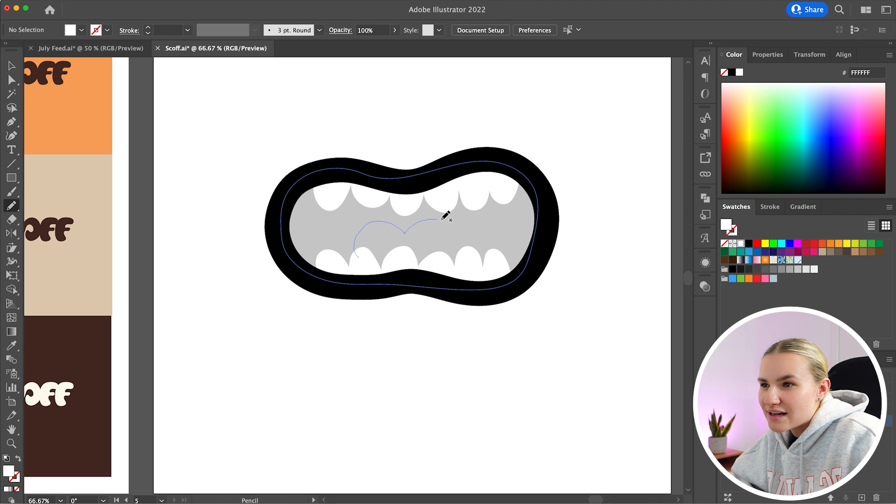
# Draw a two-lobed tongue above the lower teeth, fill it with grey 666666 and send it behind the teeth.
pyautogui.moveTo(473, 249)
pyautogui.mouseDown()
pyautogui.moveTo(464, 273)
pyautogui.moveTo(358, 255)
pyautogui.mouseUp()
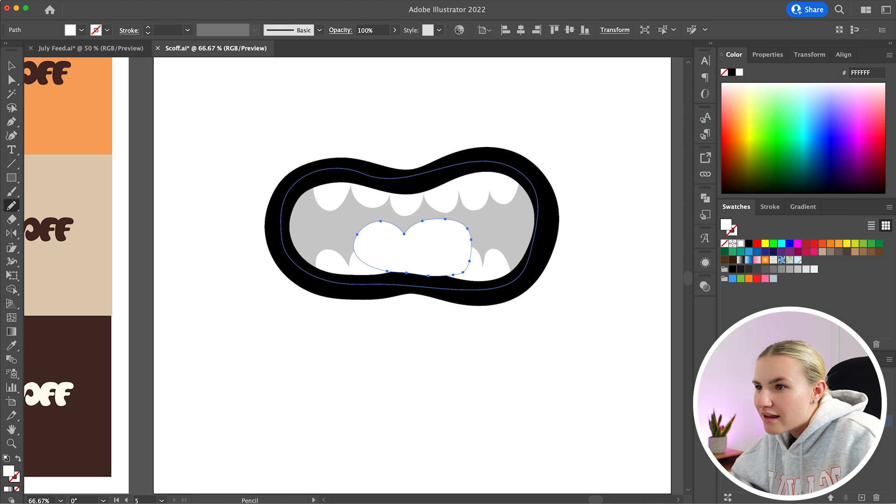
pyautogui.click(790, 270)
pyautogui.click(781, 269)
pyautogui.press('super+bracketleft')
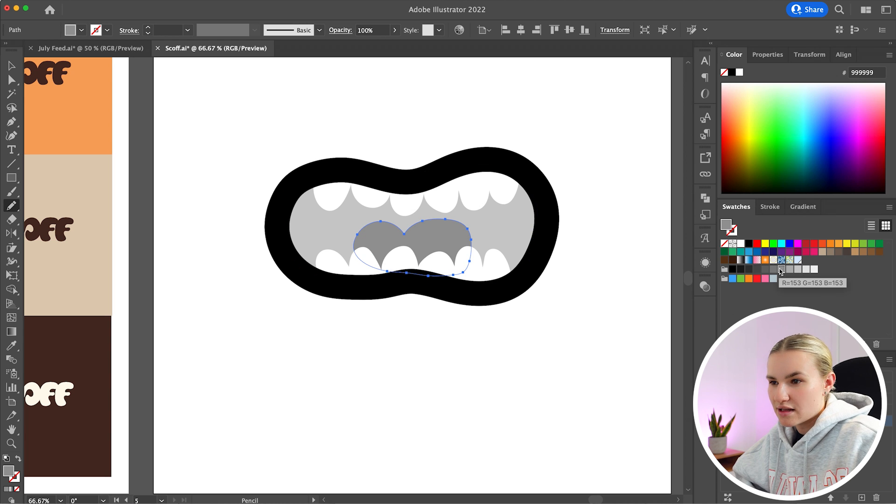
pyautogui.click(765, 270)
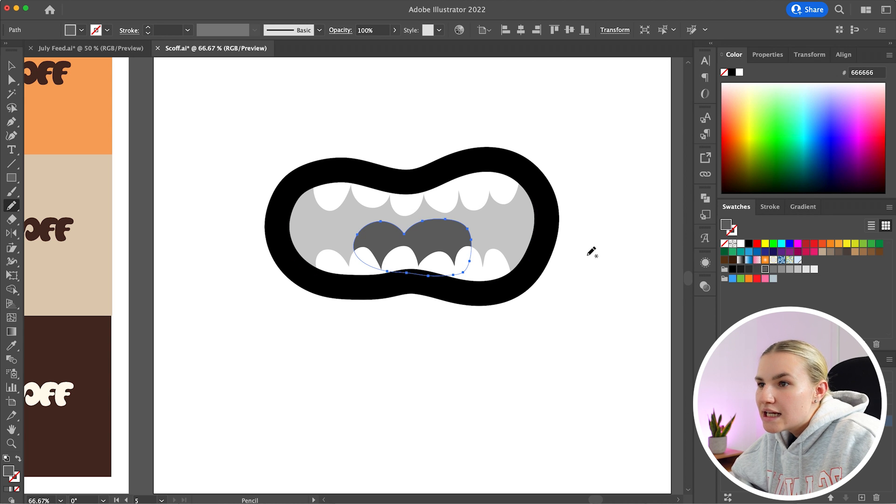
pyautogui.press('super+shift+a')
# Nudge the tongue slightly lower and darken its fill to 4D4D4D.
pyautogui.keyDown('super'); pyautogui.click(446, 228); pyautogui.keyUp('super')
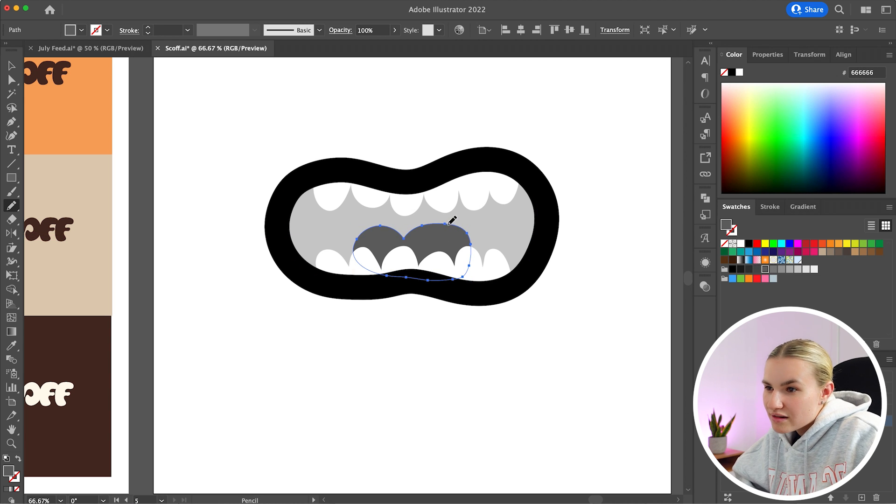
pyautogui.keyDown('super'); pyautogui.click(621, 245); pyautogui.keyUp('super')
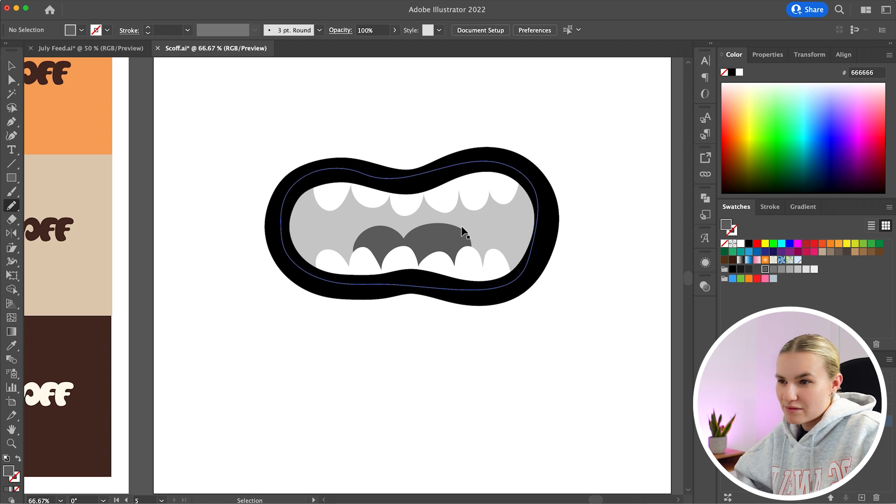
pyautogui.keyDown('super'); pyautogui.click(470, 230); pyautogui.keyUp('super')
pyautogui.click(761, 268)
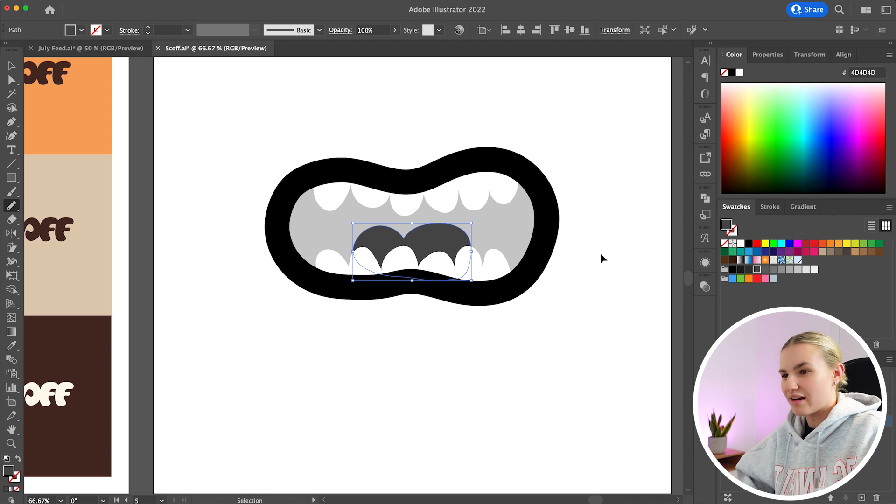
pyautogui.keyDown('super'); pyautogui.click(601, 255); pyautogui.keyUp('super')
# Draw a rounded throat shape in the mouth's centre, fill it with grey B3B3B3 and send it behind the teeth and tongue.
pyautogui.moveTo(386, 190)
pyautogui.mouseDown()
pyautogui.moveTo(378, 248)
pyautogui.moveTo(427, 263)
pyautogui.moveTo(455, 214)
pyautogui.mouseUp()
pyautogui.moveTo(395, 185); pyautogui.dragTo(400, 184)
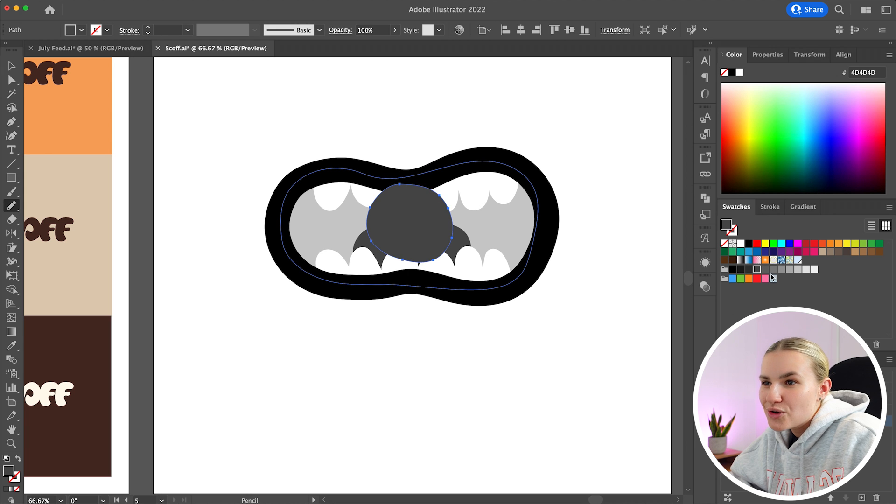
pyautogui.click(788, 270)
pyautogui.press('super+bracketleft')
pyautogui.press('super+bracketleft')
pyautogui.press('super+bracketleft')
pyautogui.press('super+bracketleft')
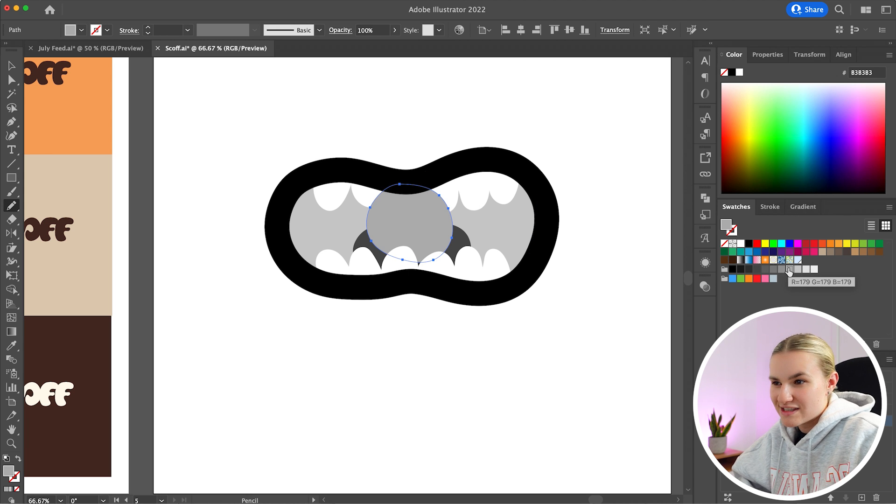
pyautogui.keyDown('super'); pyautogui.click(612, 150); pyautogui.keyUp('super')
pyautogui.keyDown('super'); pyautogui.click(470, 167); pyautogui.keyUp('super')
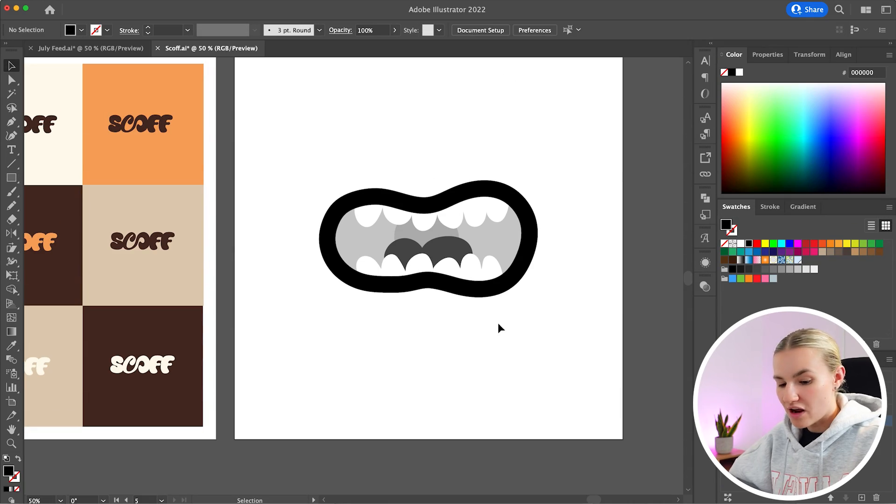
# Recolour the mouth outline dark brown 492C23 and the mouth interior beige E0CEB5, sampling both from the logo colourway tiles.
pyautogui.click(487, 296)
pyautogui.press('i')
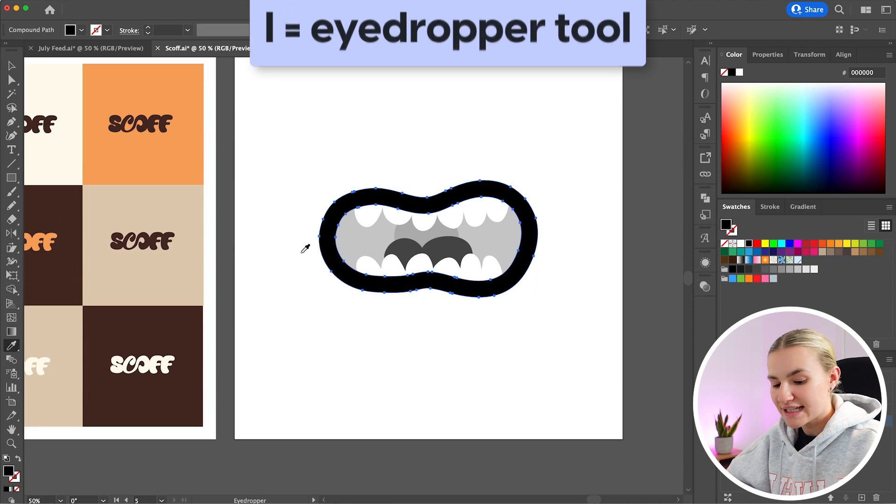
pyautogui.click(186, 327)
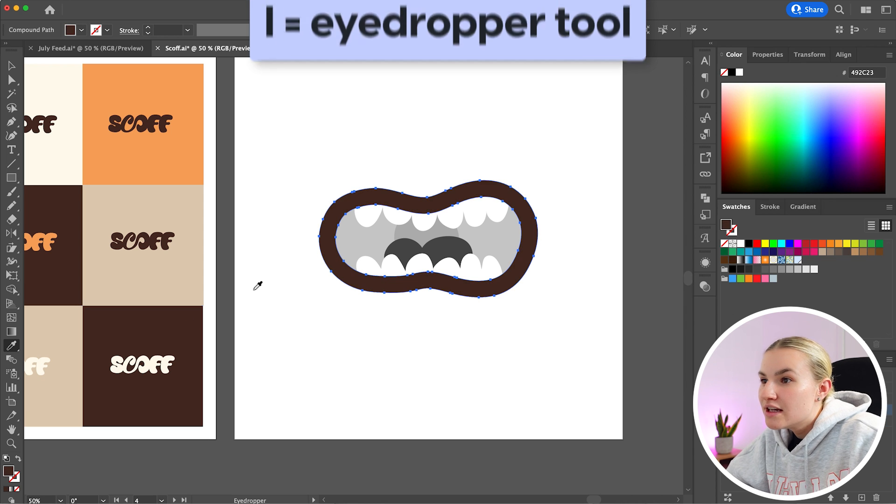
pyautogui.press('super')
pyautogui.keyDown('super'); pyautogui.click(454, 251); pyautogui.keyUp('super')
pyautogui.click(180, 254)
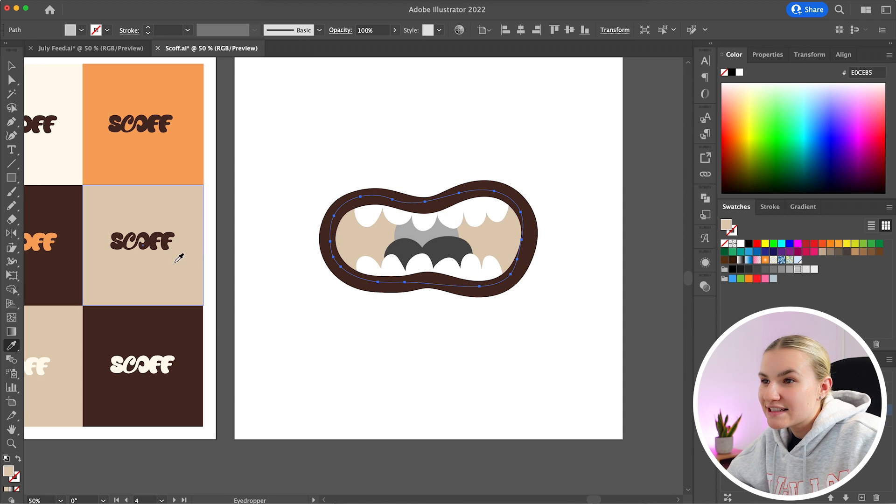
# Recolour the tongue with the colourway's orange and the throat shape with dark brown 492C23 using the Eyedropper.
pyautogui.keyDown('super'); pyautogui.click(444, 247); pyautogui.keyUp('super')
pyautogui.click(192, 156)
pyautogui.press('super')
pyautogui.keyDown('super'); pyautogui.click(438, 228); pyautogui.keyUp('super')
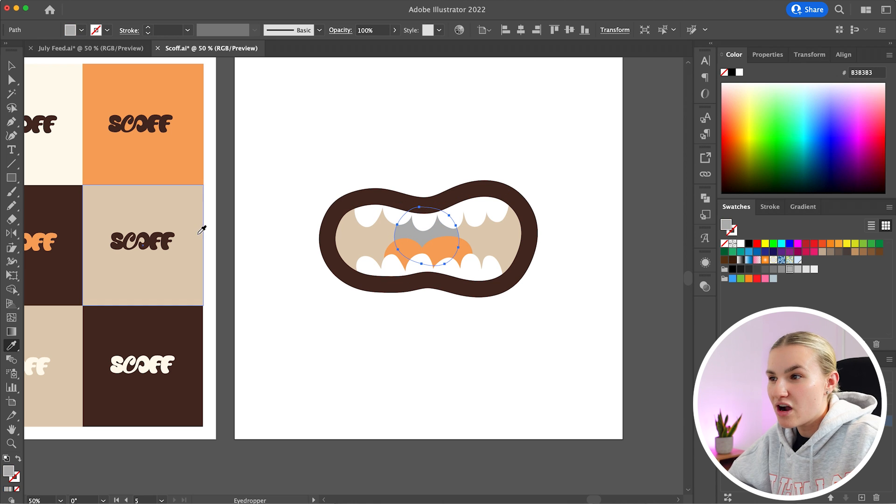
pyautogui.click(180, 326)
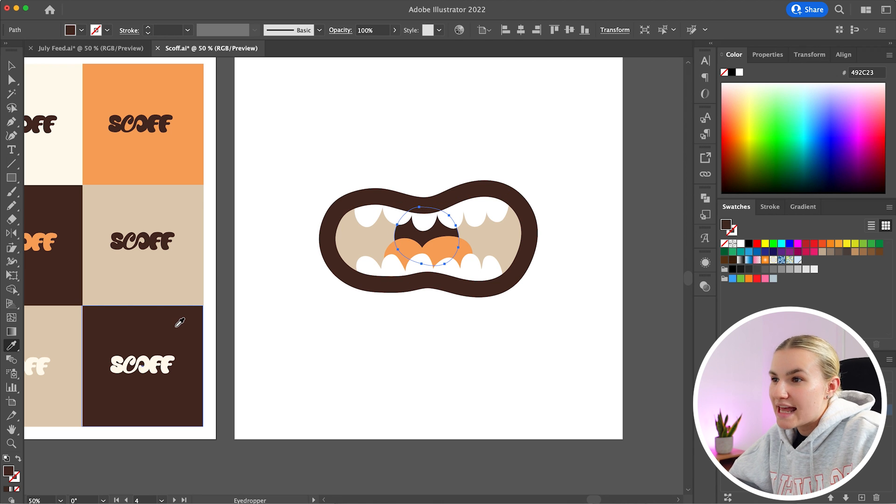
# Recolour the upper and lower teeth together with the colourway's cream FFFAED.
pyautogui.keyDown('super'); pyautogui.click(478, 260); pyautogui.keyUp('super')
pyautogui.keyDown('shift'); pyautogui.keyDown('super'); pyautogui.click(492, 210); pyautogui.keyUp('super'); pyautogui.keyUp('shift')
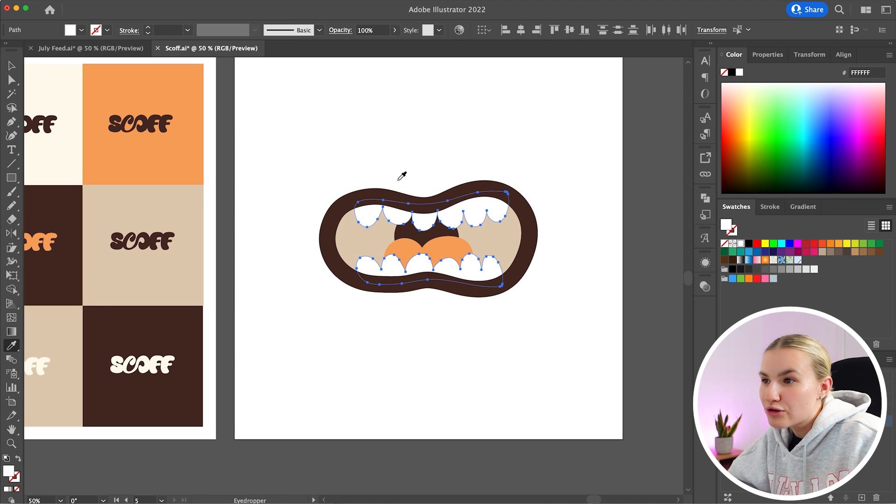
pyautogui.click(60, 144)
pyautogui.keyDown('super'); pyautogui.click(450, 106); pyautogui.keyUp('super')
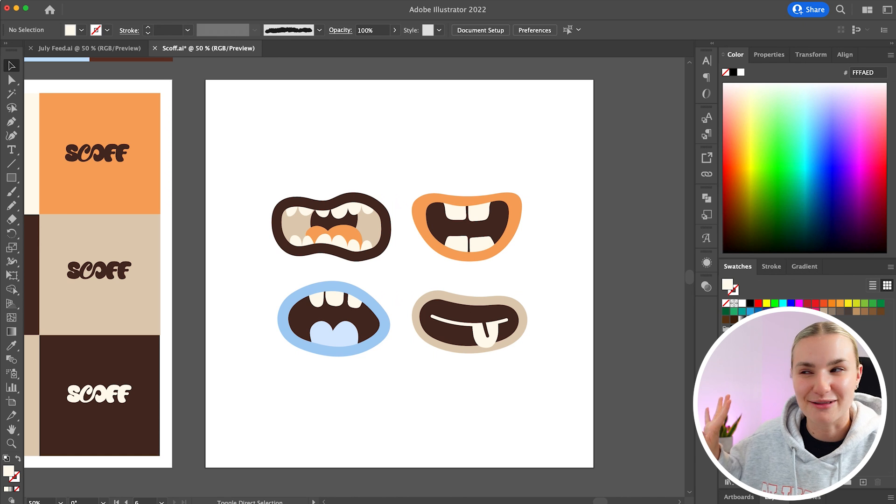
# Make a grid pattern from all four mouth illustrations and stretch its tile upwards to a height of about 525 px.
pyautogui.moveTo(245, 129); pyautogui.dragTo(420, 388)
pyautogui.click(115, 1)
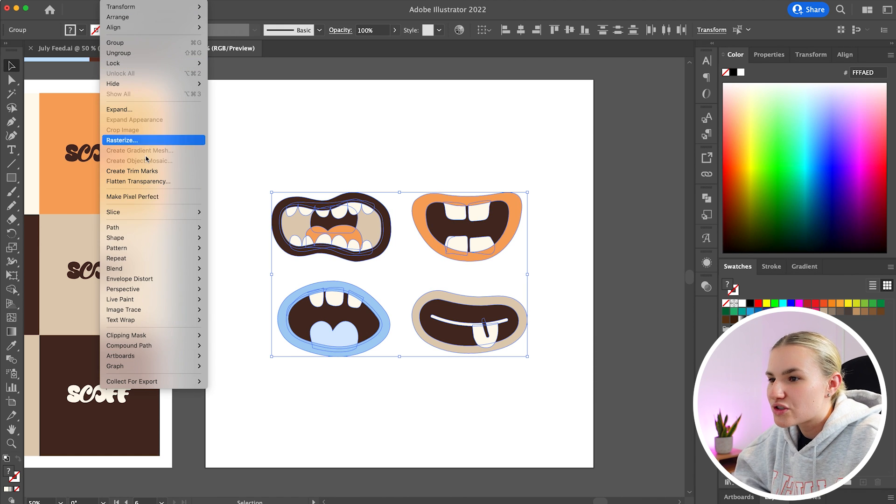
pyautogui.moveTo(156, 248)
pyautogui.click(219, 248)
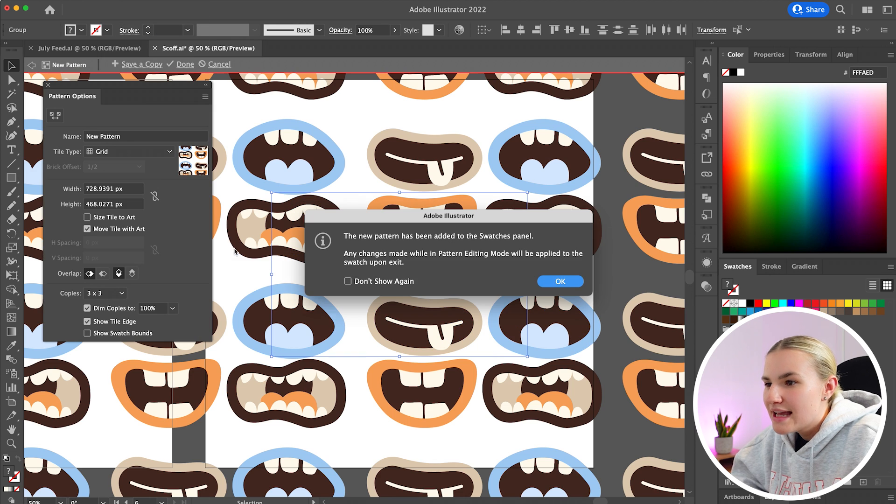
pyautogui.click(560, 281)
pyautogui.click(55, 115)
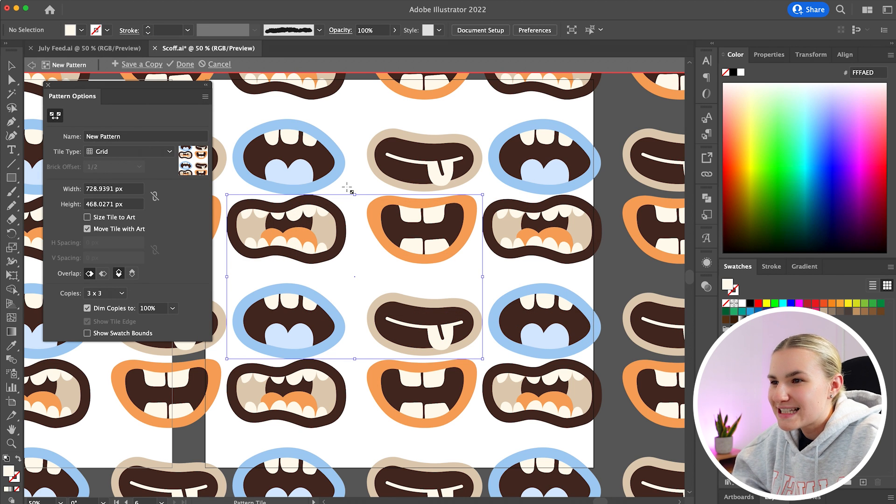
pyautogui.moveTo(355, 194); pyautogui.dragTo(352, 175)
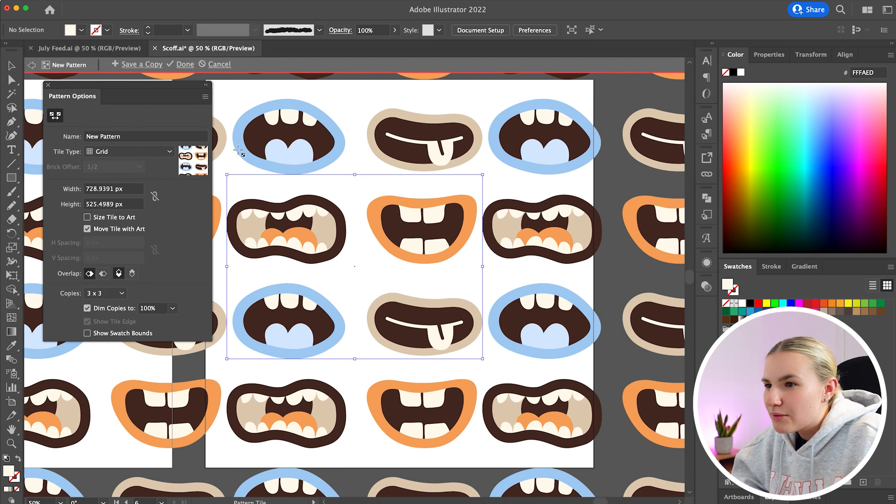
# Stagger the mouths in the pattern tile by moving the upper two left and the tongue-out mouth slightly up.
pyautogui.click(11, 70)
pyautogui.click(428, 241)
pyautogui.moveTo(325, 232); pyautogui.dragTo(298, 232)
pyautogui.moveTo(423, 237); pyautogui.dragTo(391, 241)
pyautogui.moveTo(424, 338); pyautogui.dragTo(419, 325)
pyautogui.hscroll(-3, 417, 286)
pyautogui.press('super+minus')
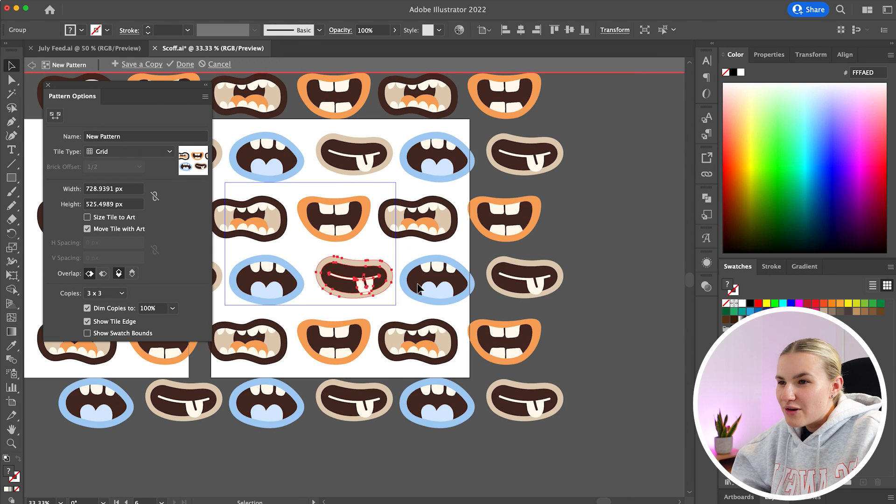
pyautogui.click(492, 251)
pyautogui.hscroll(-2, 493, 251)
pyautogui.hscroll(-3, 492, 250)
pyautogui.scroll(-1, 493, 255)
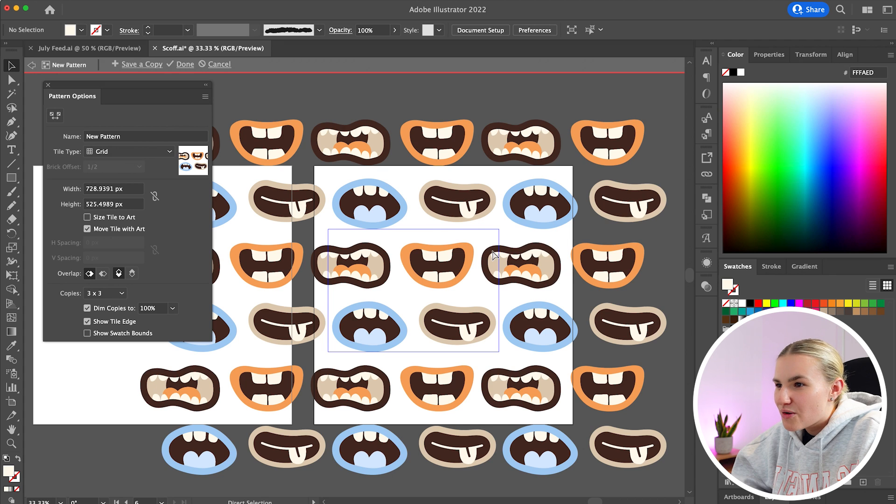
# Draw a small squarish crumb between the mouths with the Pencil tool and fill it with dark brown 492C23.
pyautogui.press('super+plus')
pyautogui.press('super+plus')
pyautogui.click(11, 206)
pyautogui.press('super+plus')
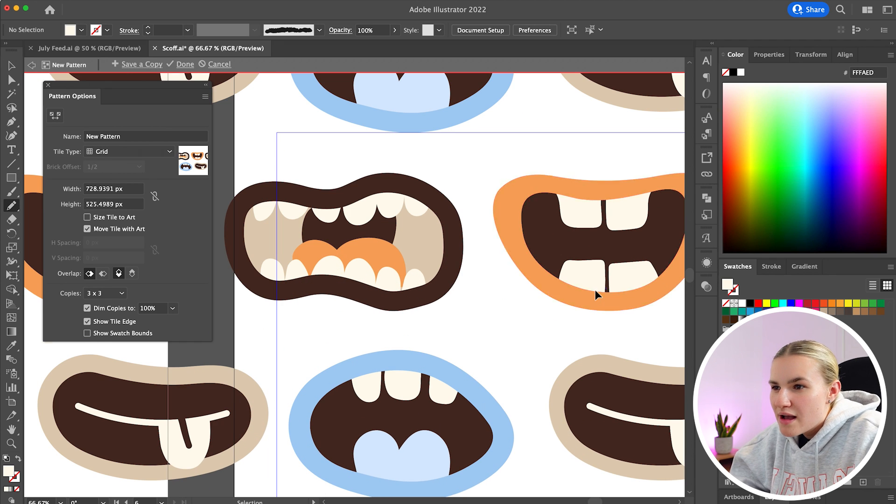
pyautogui.press('super+plus')
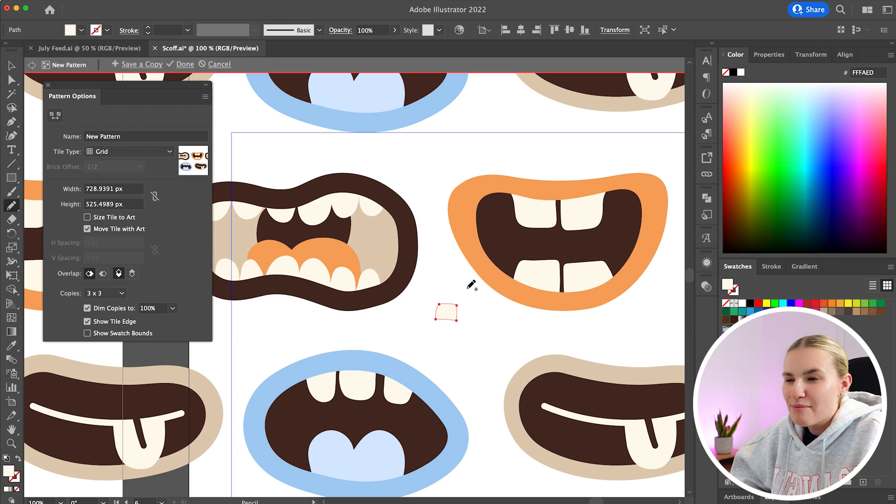
pyautogui.press('i')
pyautogui.click(411, 226)
# Scatter more small irregular dark brown crumbs in the gaps between the mouths and finish editing the pattern.
pyautogui.press('n')
pyautogui.moveTo(475, 332)
pyautogui.mouseDown()
pyautogui.moveTo(465, 341)
pyautogui.moveTo(474, 332)
pyautogui.mouseUp()
pyautogui.hscroll(5, 467, 211)
pyautogui.moveTo(521, 142)
pyautogui.mouseDown()
pyautogui.moveTo(536, 154)
pyautogui.moveTo(522, 143)
pyautogui.mouseUp()
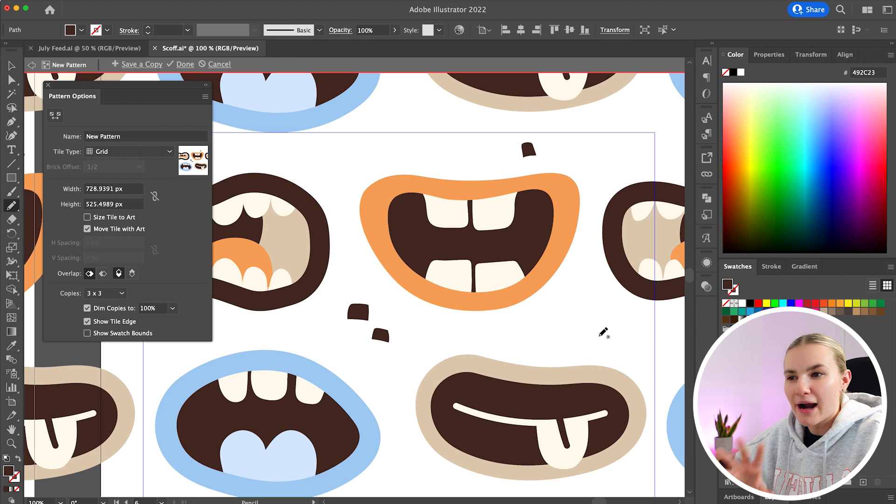
pyautogui.moveTo(601, 328); pyautogui.dragTo(613, 323)
pyautogui.scroll(-1, 467, 280)
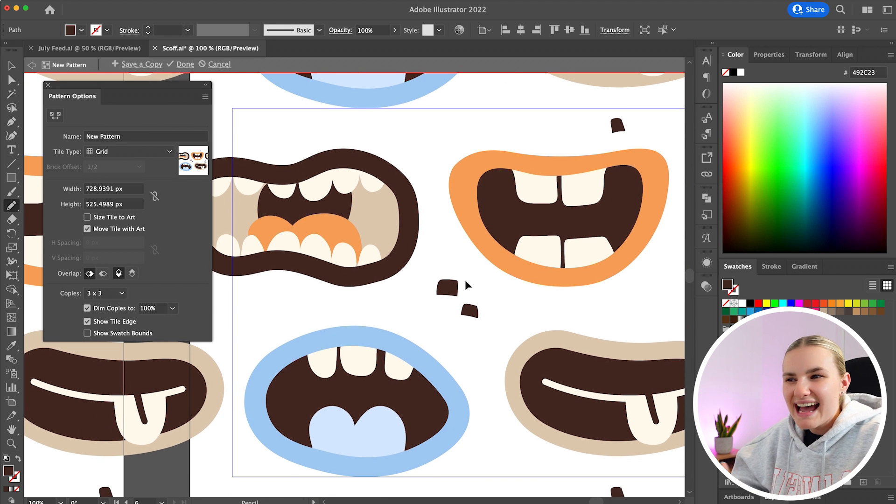
pyautogui.press('super+minus')
pyautogui.hscroll(-4, 466, 280)
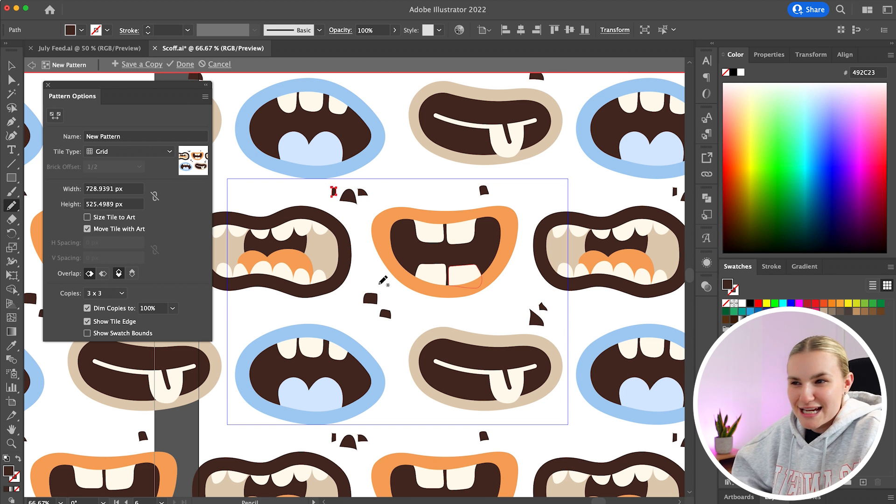
pyautogui.hscroll(-3, 409, 311)
pyautogui.moveTo(317, 311)
pyautogui.mouseDown()
pyautogui.moveTo(324, 308)
pyautogui.moveTo(317, 312)
pyautogui.mouseUp()
pyautogui.click(425, 320)
pyautogui.press('super+minus')
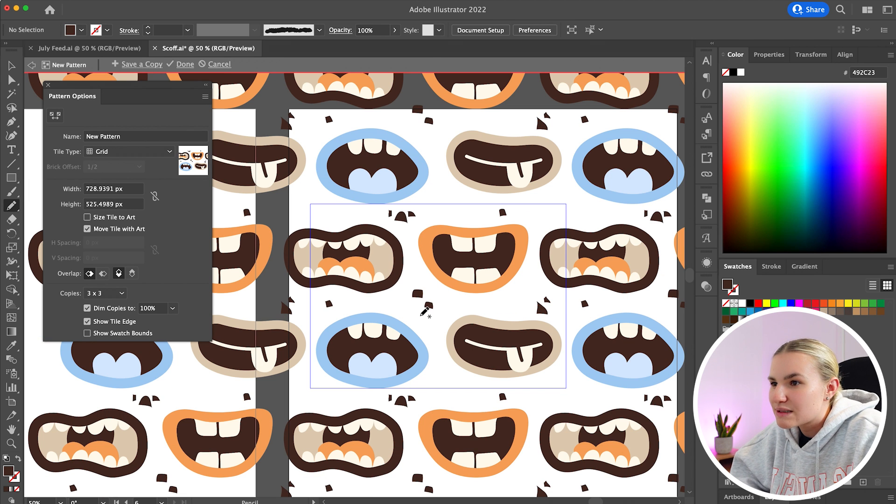
pyautogui.click(185, 65)
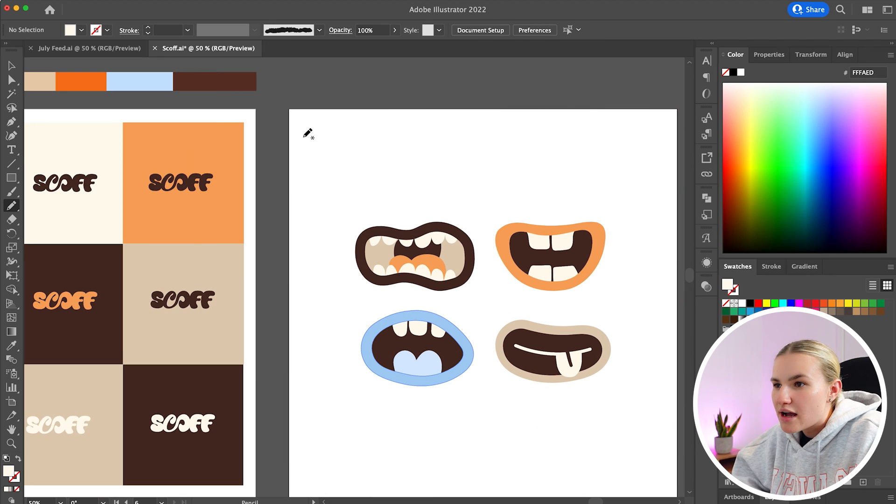
# Move the four original mouths off the artboard into the empty space above it.
pyautogui.press('super+minus')
pyautogui.press('v')
pyautogui.moveTo(348, 210); pyautogui.dragTo(532, 362)
pyautogui.moveTo(504, 335); pyautogui.dragTo(504, 123)
# Draw a square covering the whole empty artboard and fill it with the new mouth pattern swatch.
pyautogui.click(12, 178)
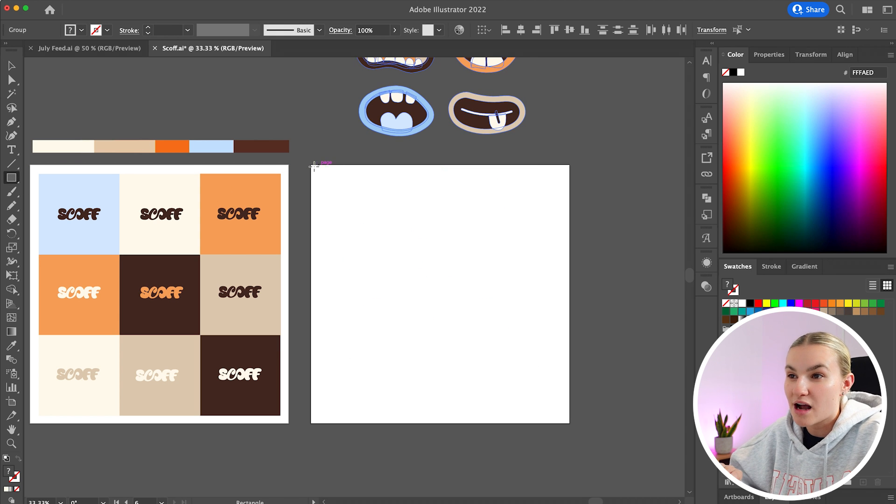
pyautogui.moveTo(310, 165); pyautogui.dragTo(570, 424)
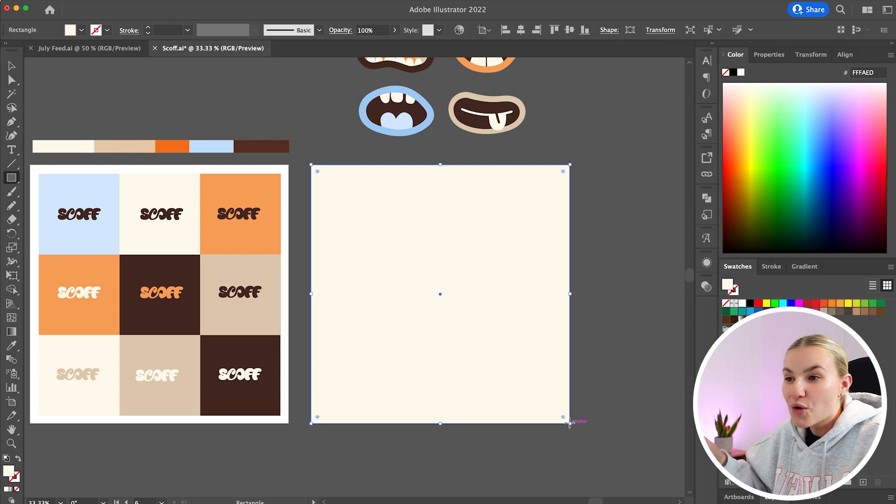
pyautogui.click(776, 319)
# Shift the mouth pattern upwards inside the square without moving the square itself.
pyautogui.click(11, 65)
pyautogui.hotkey('shift', '`')
pyautogui.hotkey('shift', '`', 'Up')
pyautogui.hotkey('shift', '`', 'Up')
pyautogui.hotkey('shift', '`', 'Up')
pyautogui.hotkey('shift', '`', 'Up')
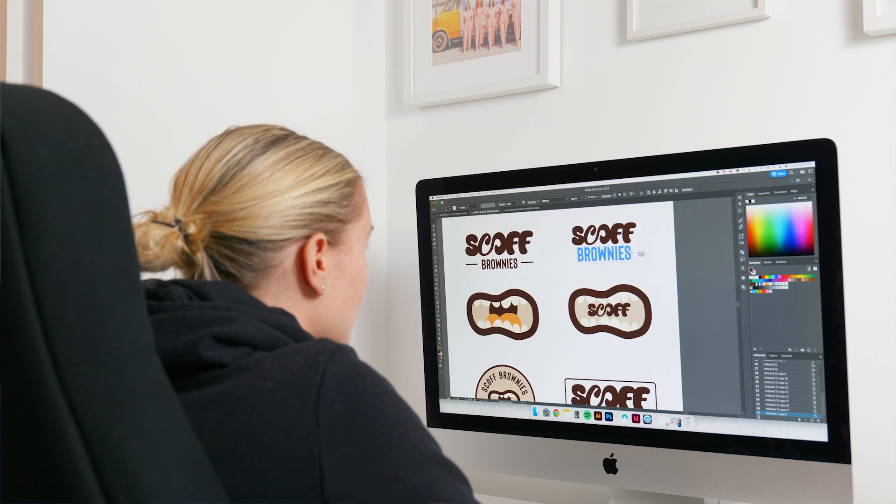
pyautogui.moveTo(633, 252); pyautogui.dragTo(636, 251)
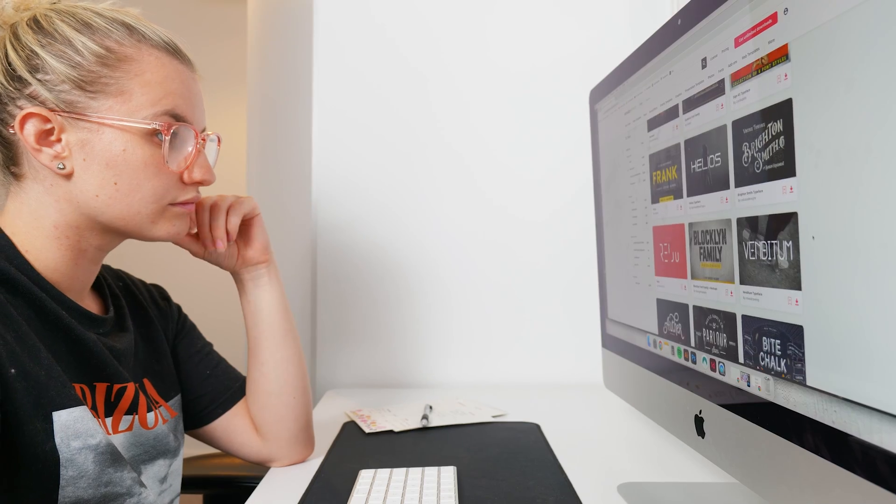
pyautogui.scroll(-3, 719, 210)
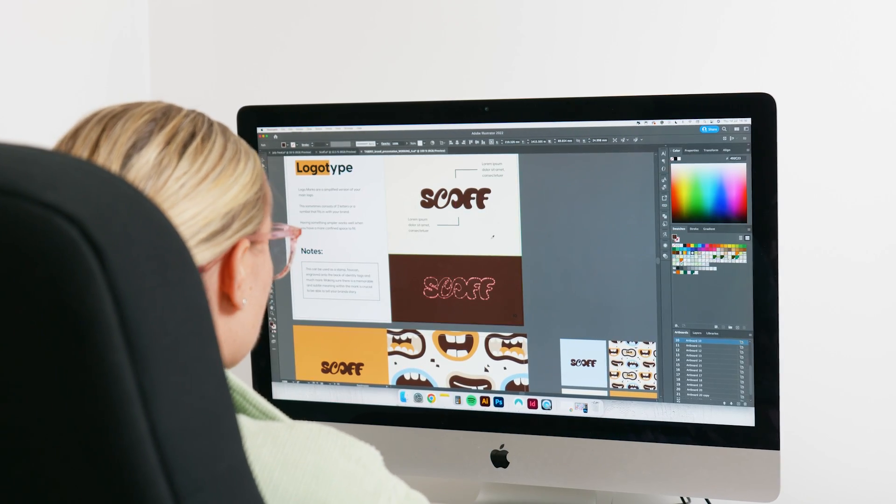
pyautogui.scroll(-5, 458, 271)
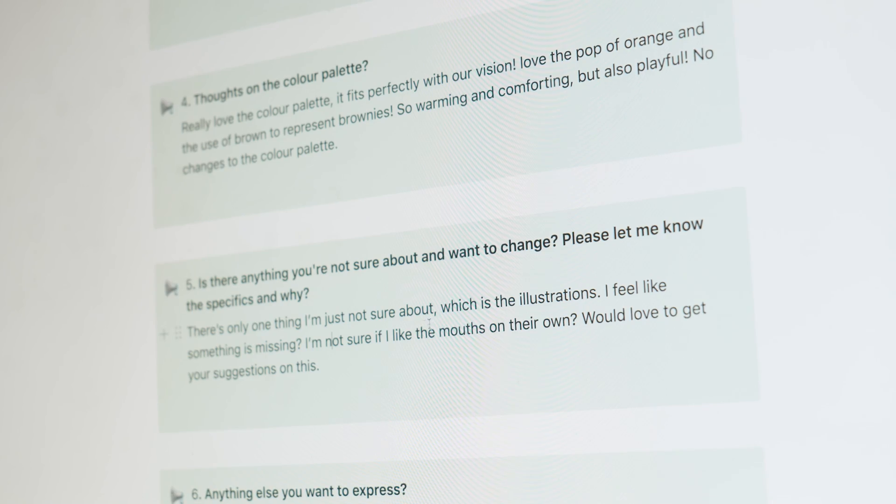
pyautogui.moveTo(187, 353); pyautogui.dragTo(298, 347)
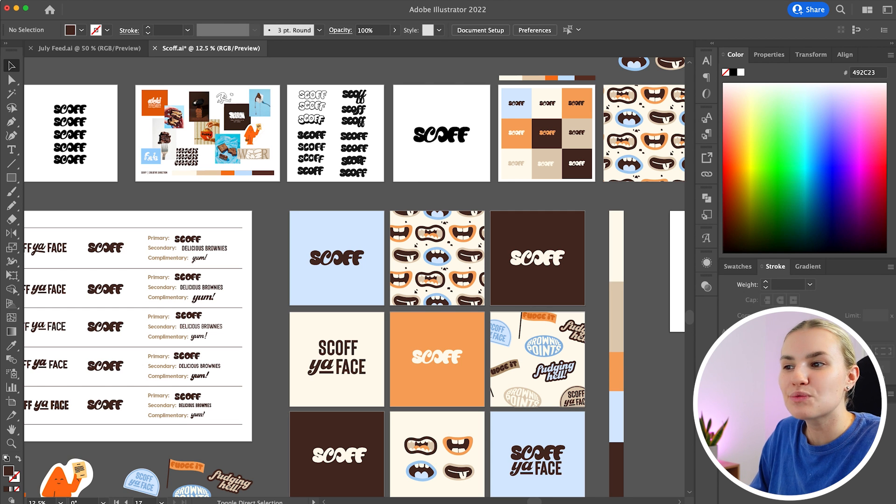
# Draw a dark brown 492C23 rectangle around the single mouth on the blank artboard and send it behind the mouth.
pyautogui.hscroll(10, 658, 412)
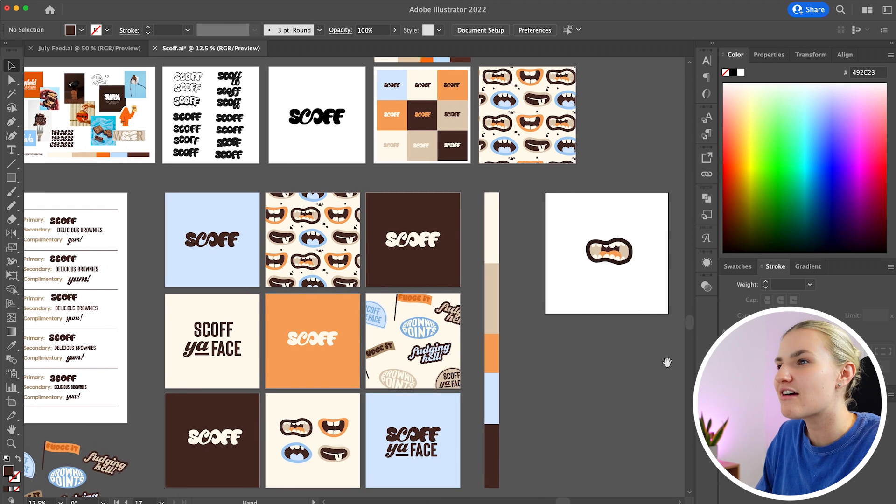
pyautogui.click(524, 291)
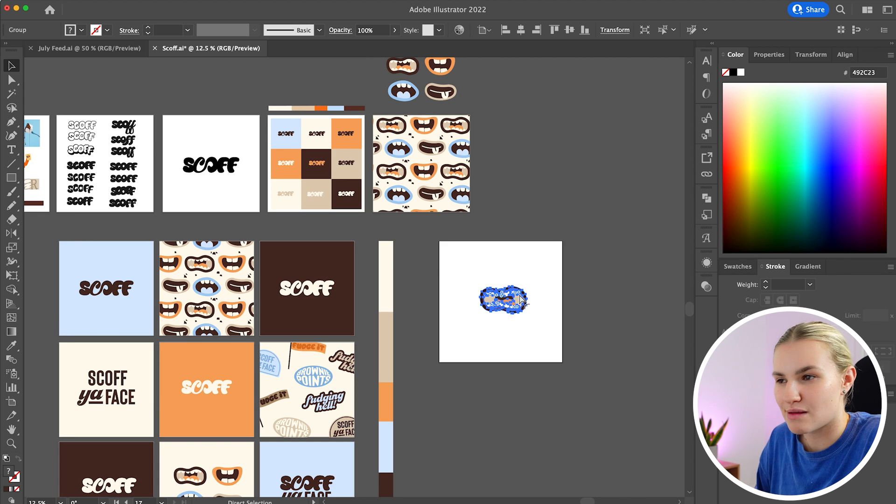
pyautogui.press('super+equal')
pyautogui.press('super+equal')
pyautogui.press('super+equal')
pyautogui.click(394, 152)
pyautogui.click(11, 178)
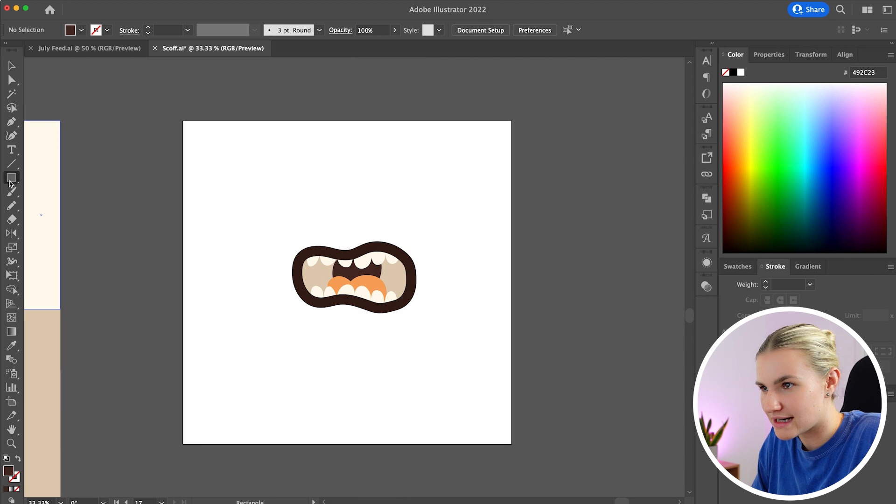
pyautogui.moveTo(280, 197); pyautogui.dragTo(431, 351)
pyautogui.press('super+shift+bracketleft')
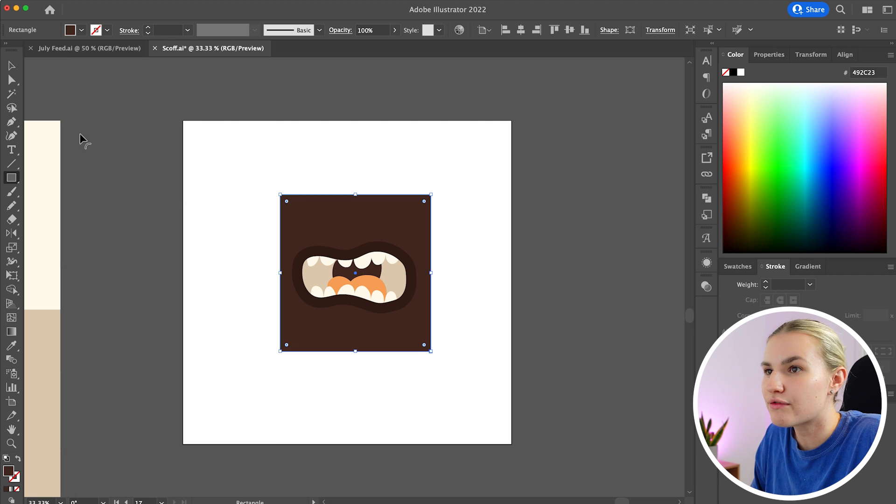
# Enlarge the brown rectangle slightly on all sides around the mouth.
pyautogui.click(12, 66)
pyautogui.press('super+shift+a')
pyautogui.click(356, 198)
pyautogui.moveTo(356, 194); pyautogui.dragTo(355, 190)
pyautogui.click(536, 263)
# Round the four corners of the dark brown rectangle by redrawing them freehand with the Pencil tool.
pyautogui.press('n')
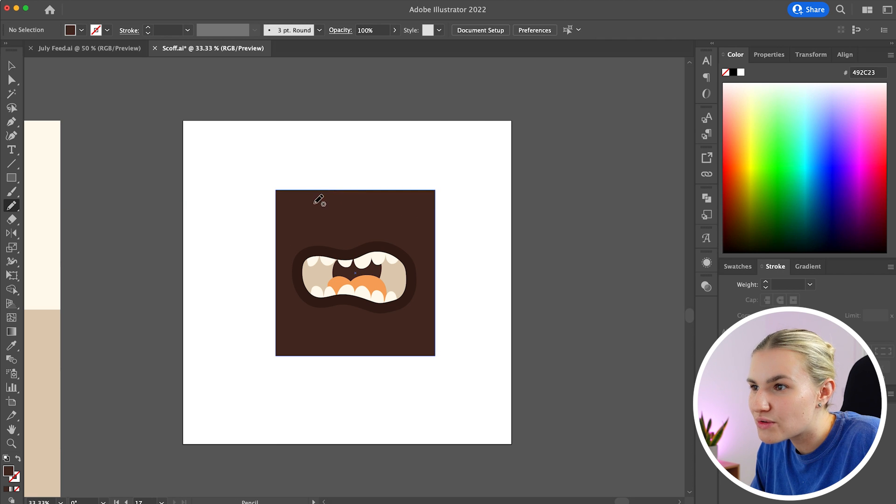
pyautogui.keyDown('super'); pyautogui.click(286, 205); pyautogui.keyUp('super')
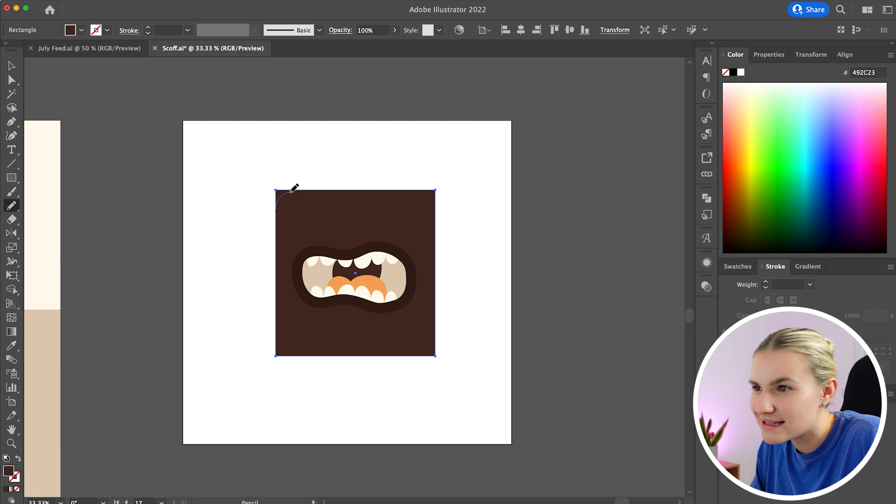
pyautogui.moveTo(291, 192); pyautogui.dragTo(355, 191)
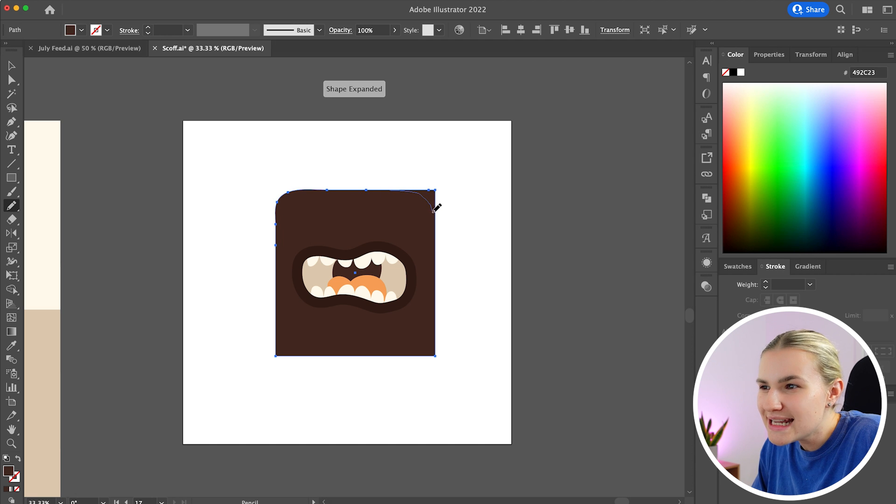
pyautogui.moveTo(433, 211); pyautogui.dragTo(436, 232)
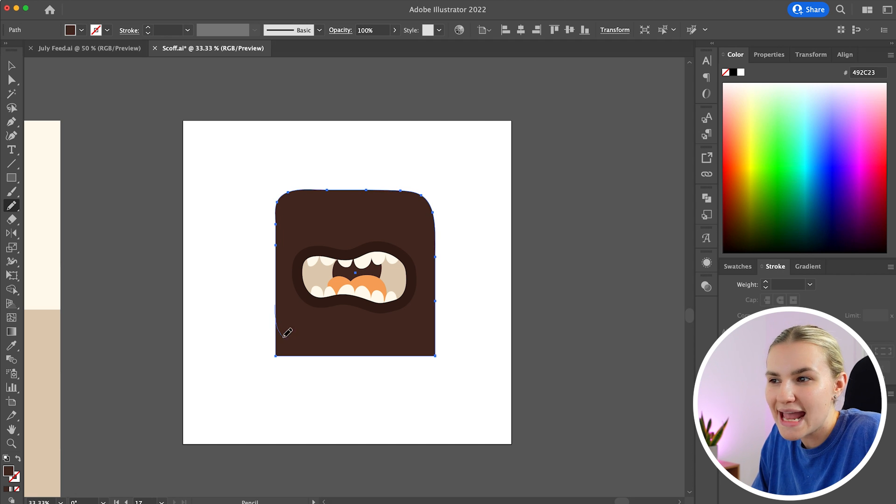
pyautogui.moveTo(327, 354); pyautogui.dragTo(282, 242)
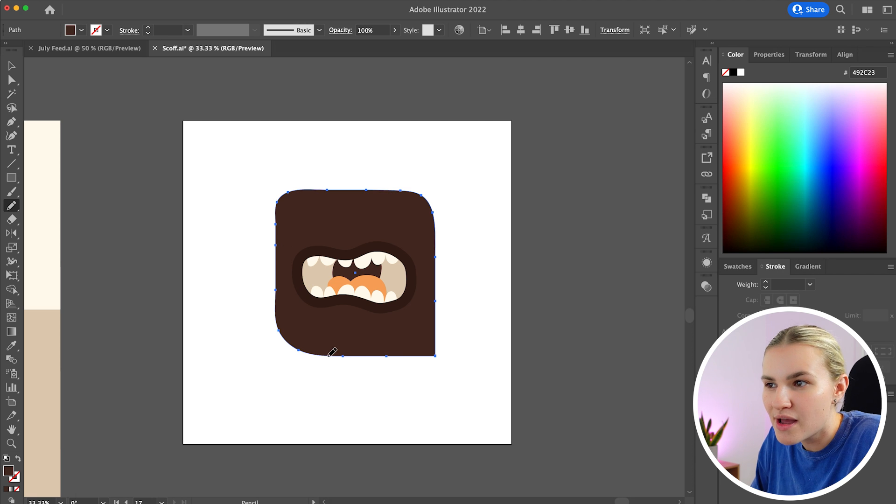
pyautogui.moveTo(436, 308); pyautogui.dragTo(443, 306)
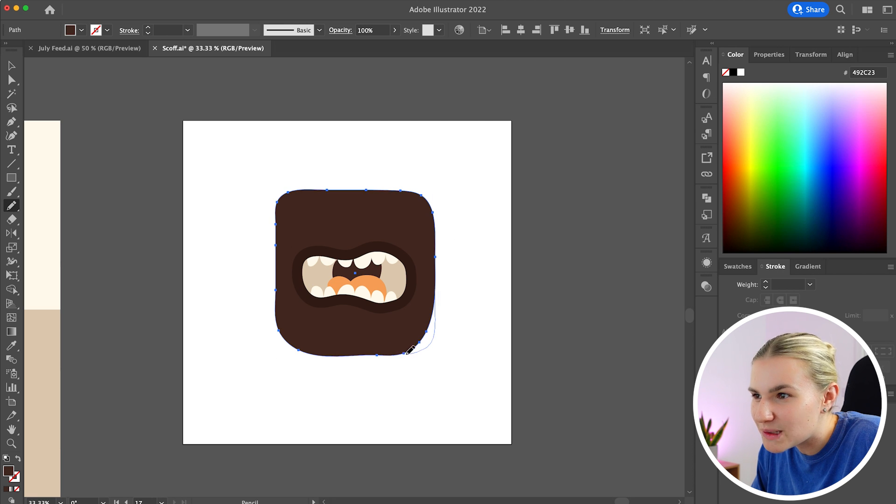
# Redraw both lower corners fuller and the upper-left corner softer on the brown body for an uneven, hand-drawn outline.
pyautogui.moveTo(409, 350); pyautogui.dragTo(402, 353)
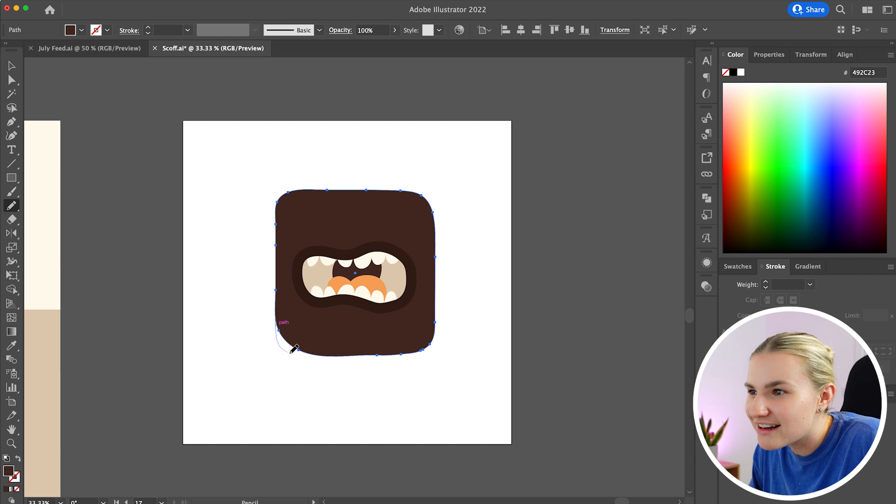
pyautogui.moveTo(332, 353); pyautogui.dragTo(337, 356)
pyautogui.keyDown('super'); pyautogui.click(554, 346); pyautogui.keyUp('super')
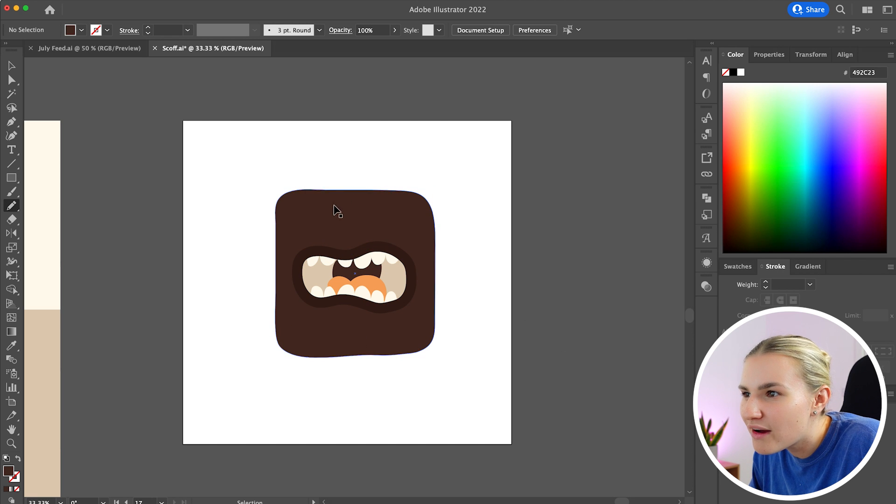
pyautogui.keyDown('super'); pyautogui.click(290, 218); pyautogui.keyUp('super')
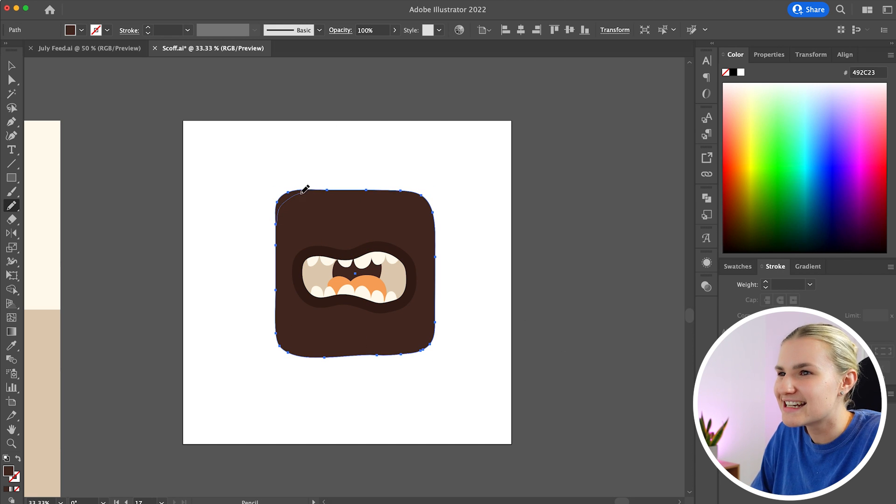
pyautogui.keyDown('super'); pyautogui.click(331, 150); pyautogui.keyUp('super')
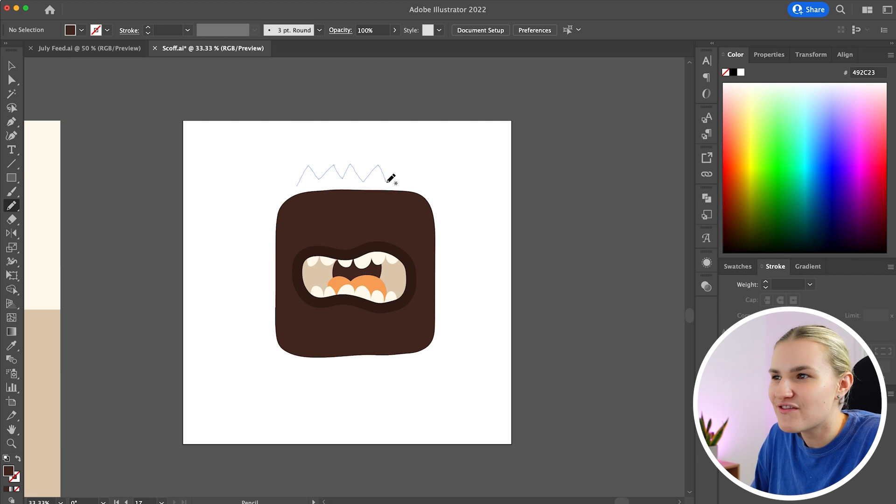
# Draw a four-peak zigzag of hair above the brown body as an unfilled dark brown 16 pt stroke with round caps and corners.
pyautogui.moveTo(391, 178); pyautogui.dragTo(399, 182)
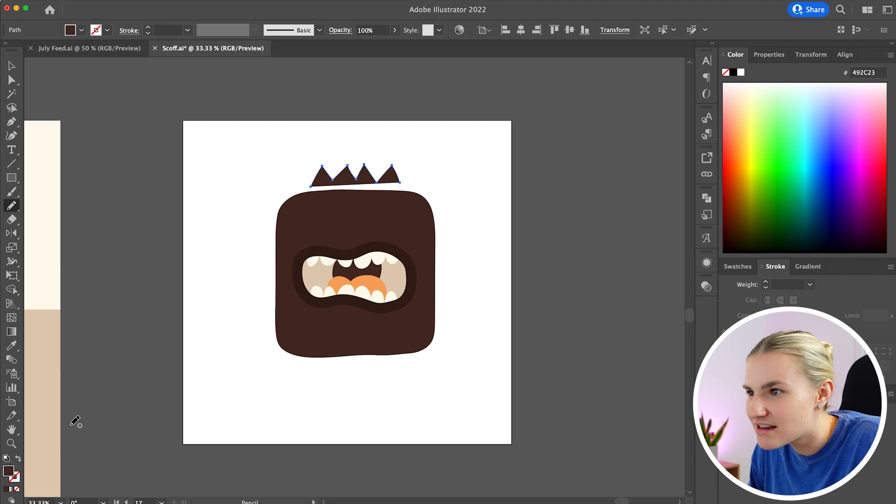
pyautogui.click(17, 458)
pyautogui.click(187, 29)
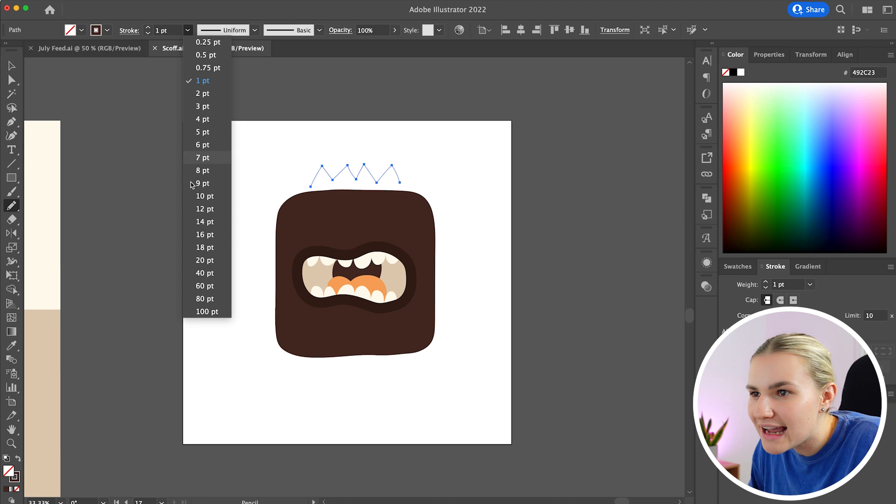
pyautogui.click(208, 235)
pyautogui.click(780, 300)
pyautogui.click(780, 316)
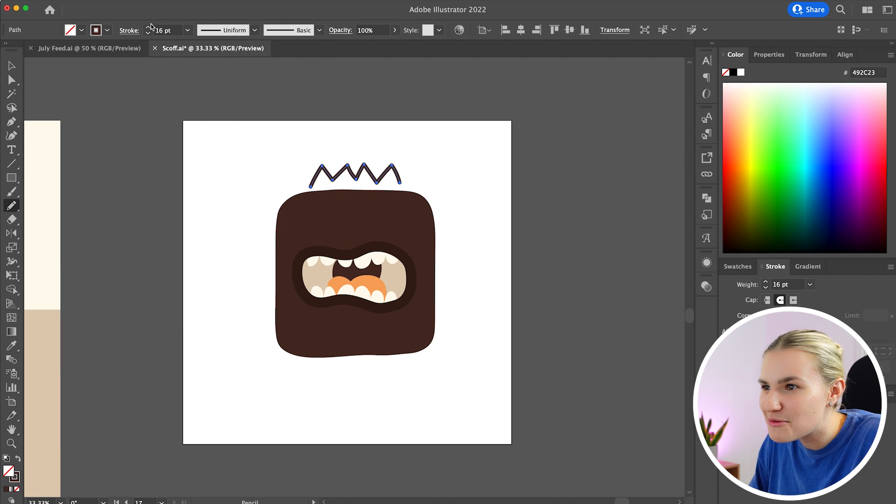
pyautogui.keyDown('super'); pyautogui.click(529, 202); pyautogui.keyUp('super')
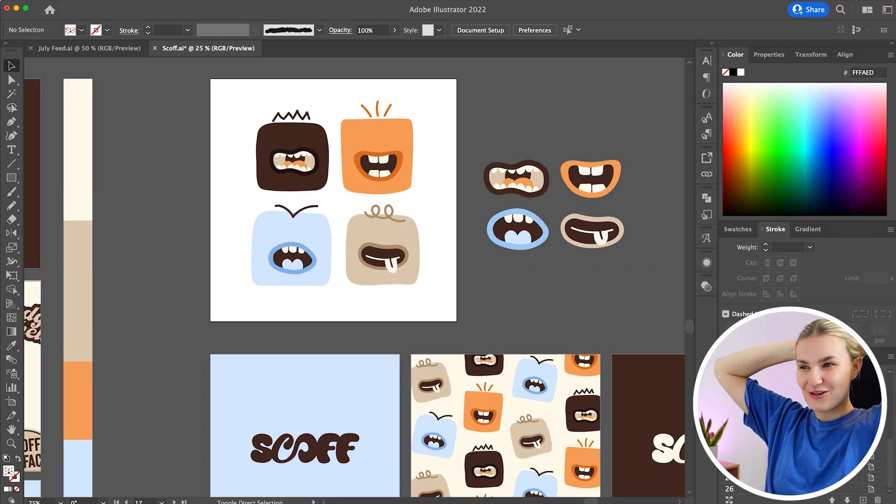
# Examine the four brownie characters and the brand tile grid that uses them in the pattern and illustration tiles.
pyautogui.press('super+minus')
pyautogui.press('super+minus')
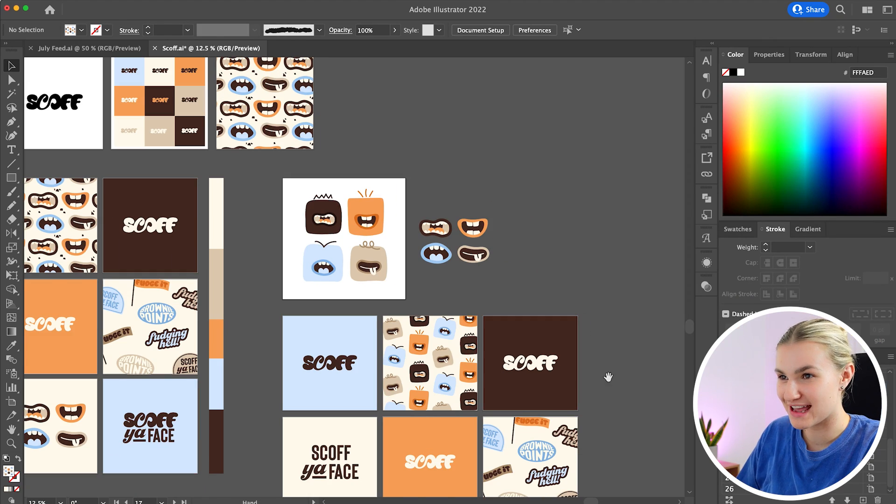
pyautogui.scroll(-5, 608, 376)
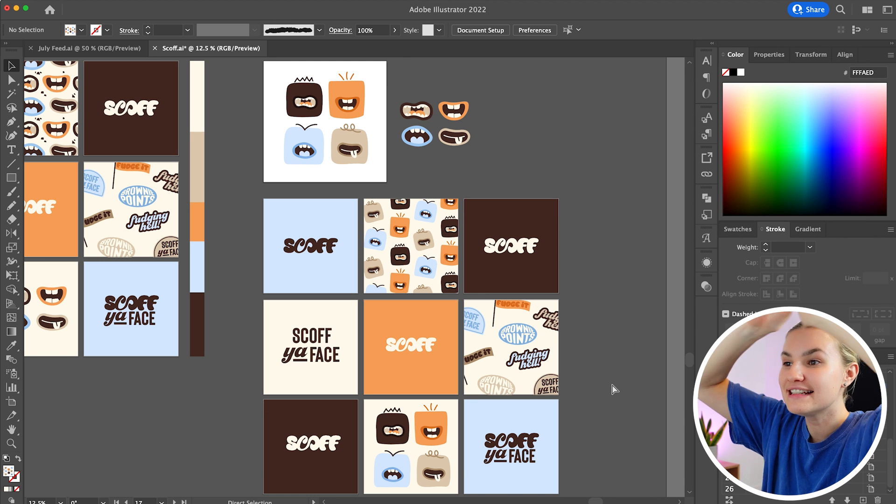
pyautogui.press('super+equal')
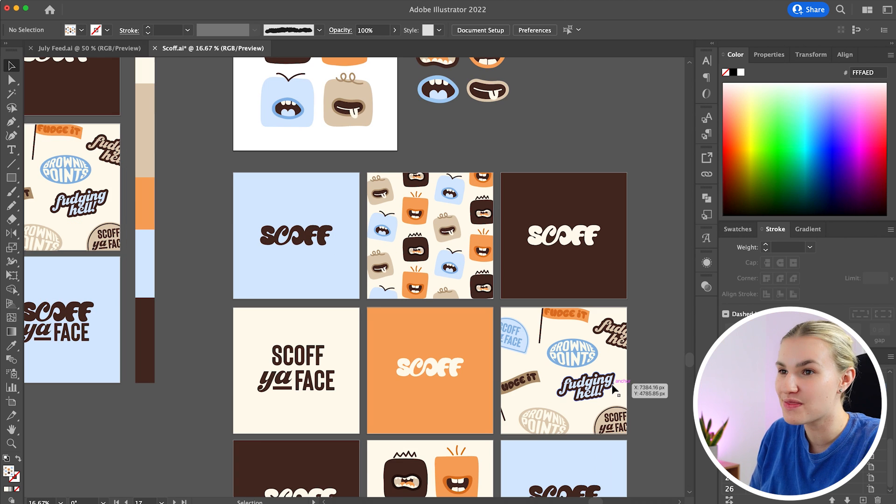
pyautogui.scroll(-4, 613, 388)
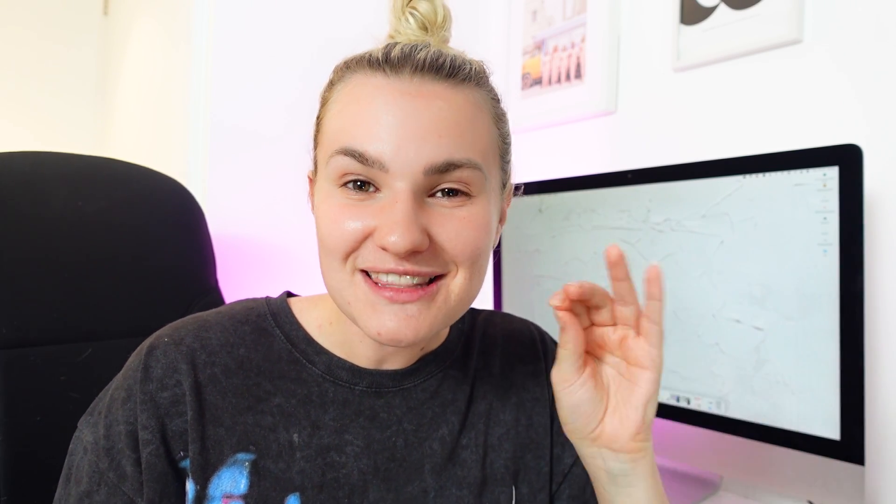
pyautogui.moveTo(349, 233); pyautogui.dragTo(380, 256)
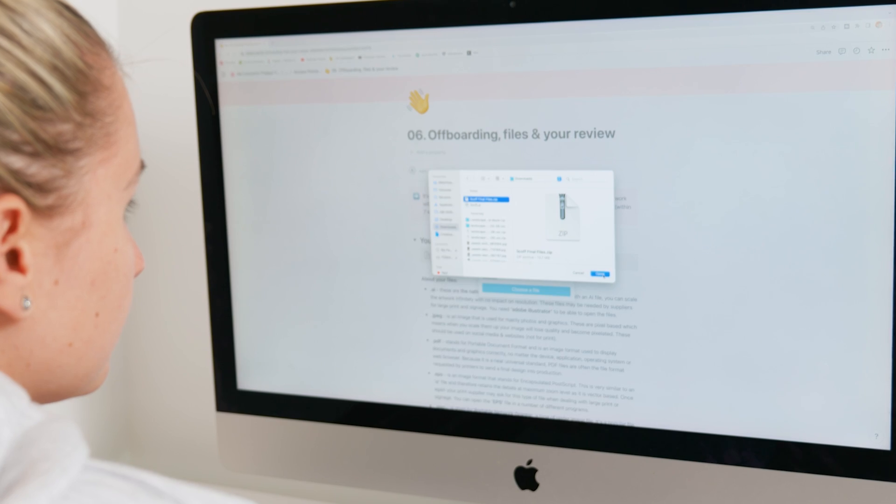
pyautogui.click(602, 274)
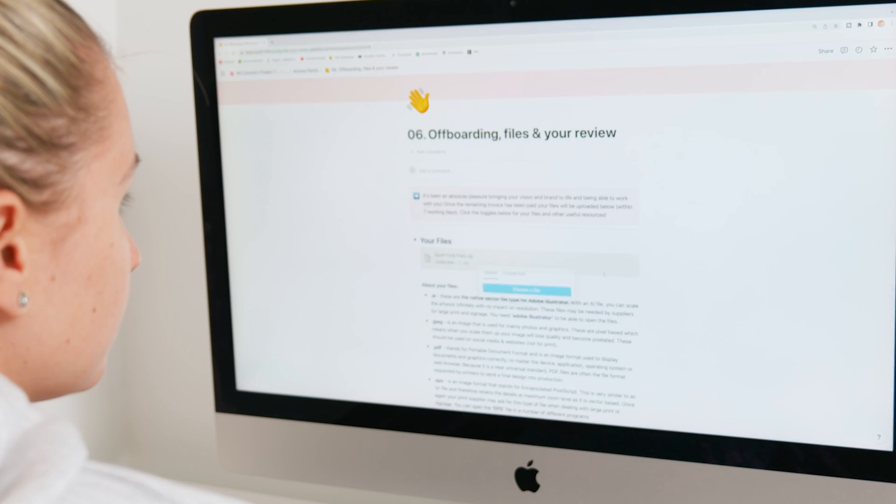